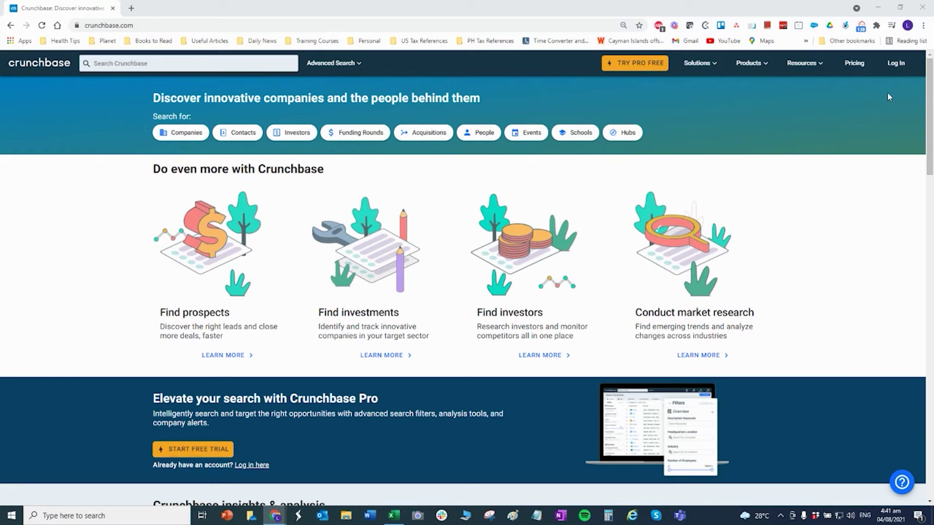
Log in to Crunchbase with the account's Gmail address and password.
click(896, 63)
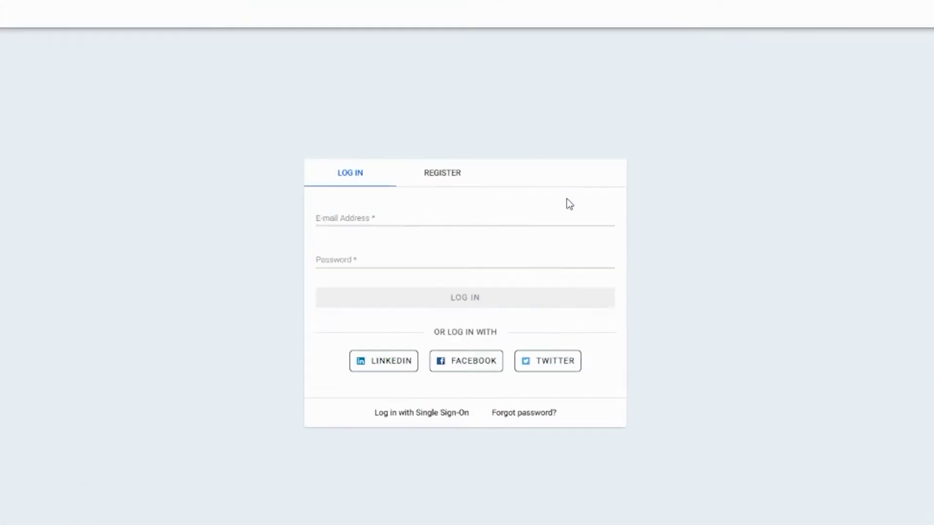
click(484, 230)
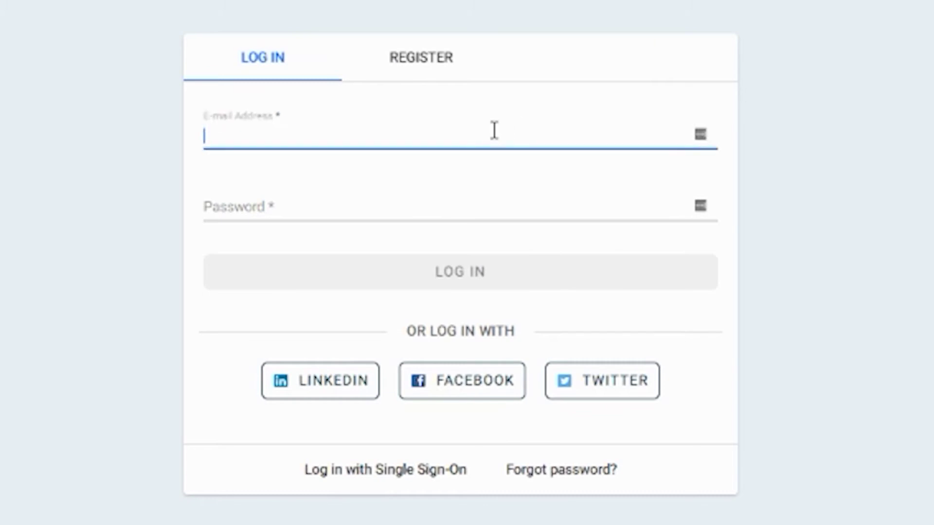
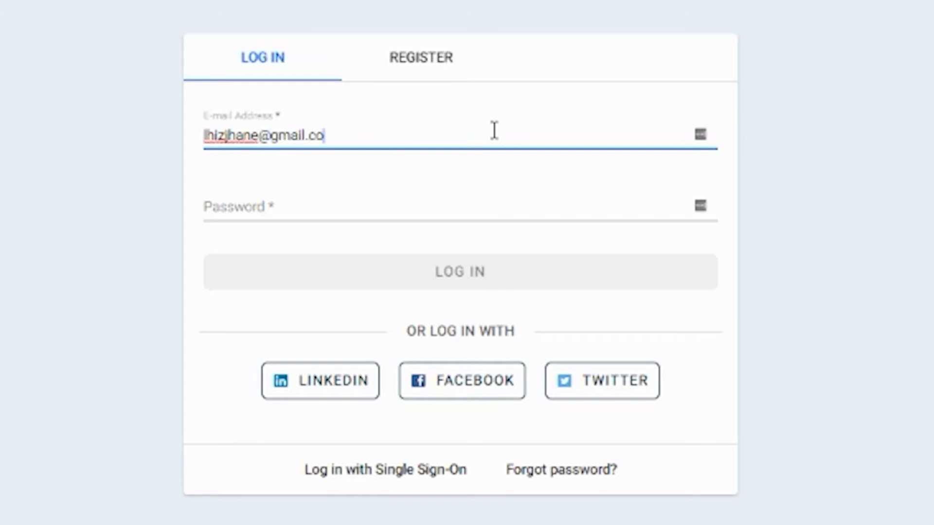
key(Tab)
text(****)
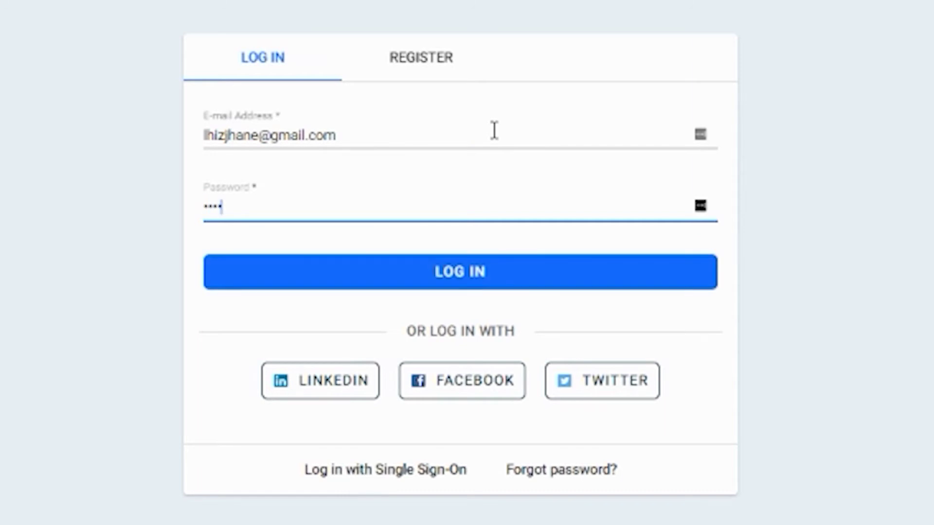
key(BackSpace)
key(BackSpace)
key(BackSpace)
key(BackSpace)
text(*************)
click(462, 286)
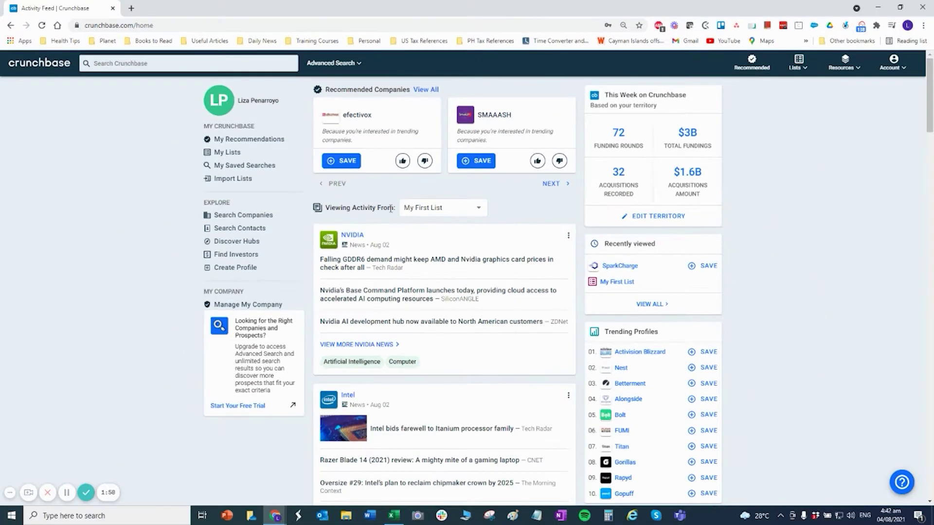
Scroll through the My First List activity feed with its NVIDIA and Intel news.
scroll(409, 398, down, 3)
scroll(409, 398, up, 3)
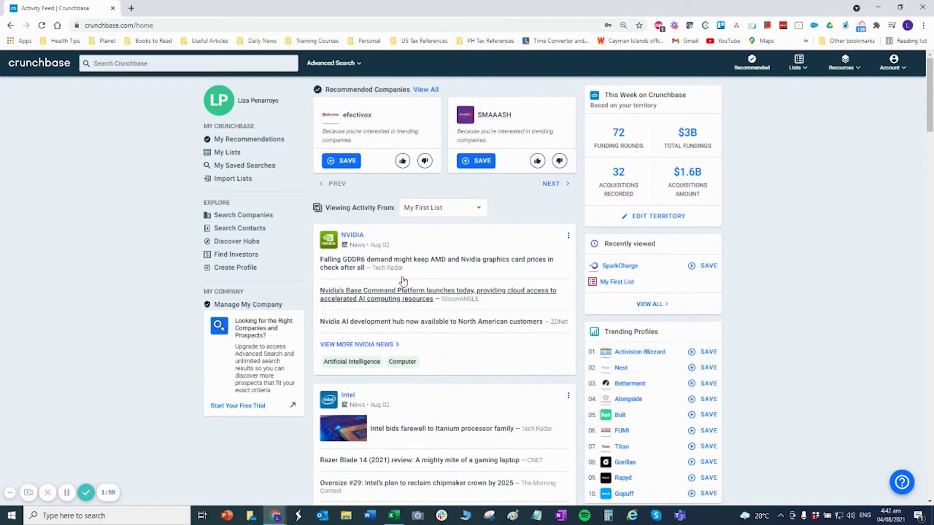
scroll(475, 388, down, 6)
scroll(472, 388, up, 5)
scroll(472, 387, up, 1)
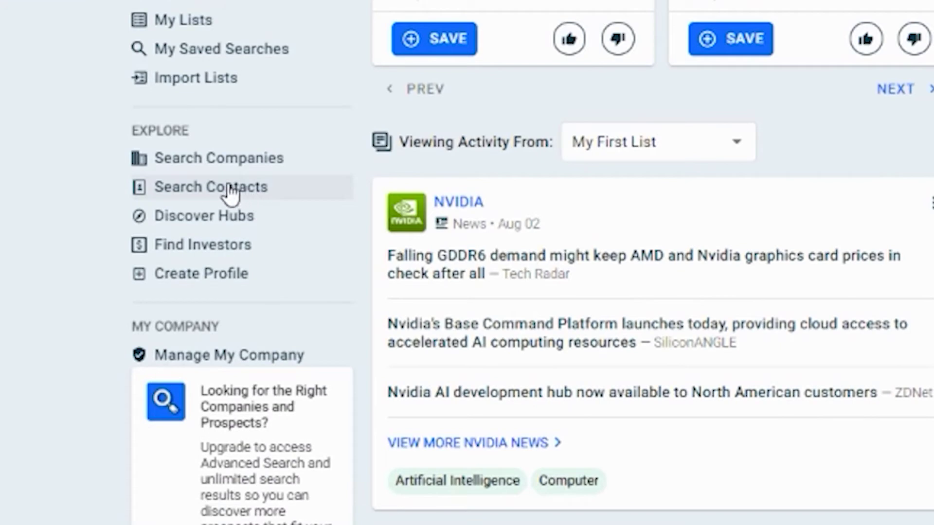
Open Search Contacts, check the Companies, Investors and Funding Rounds searches, then return to Contacts.
click(204, 189)
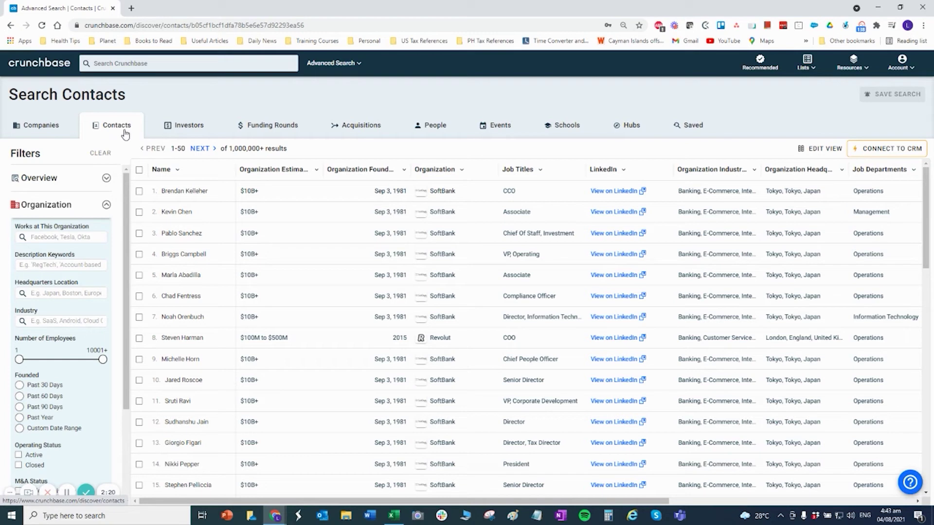
click(47, 130)
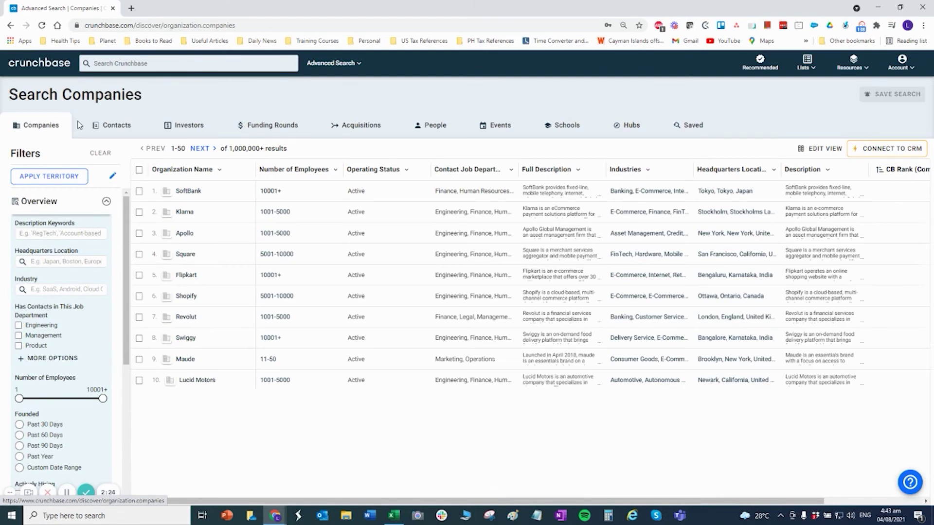
click(184, 125)
click(272, 127)
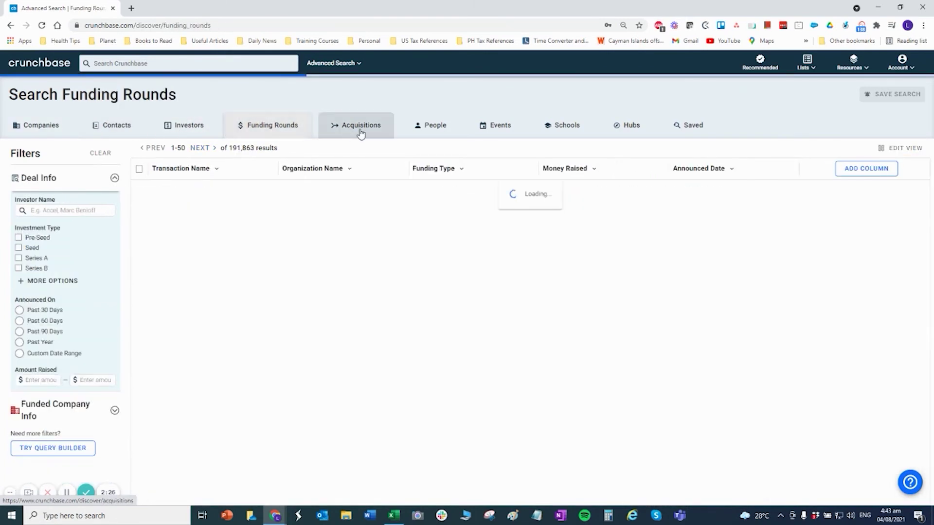
click(39, 126)
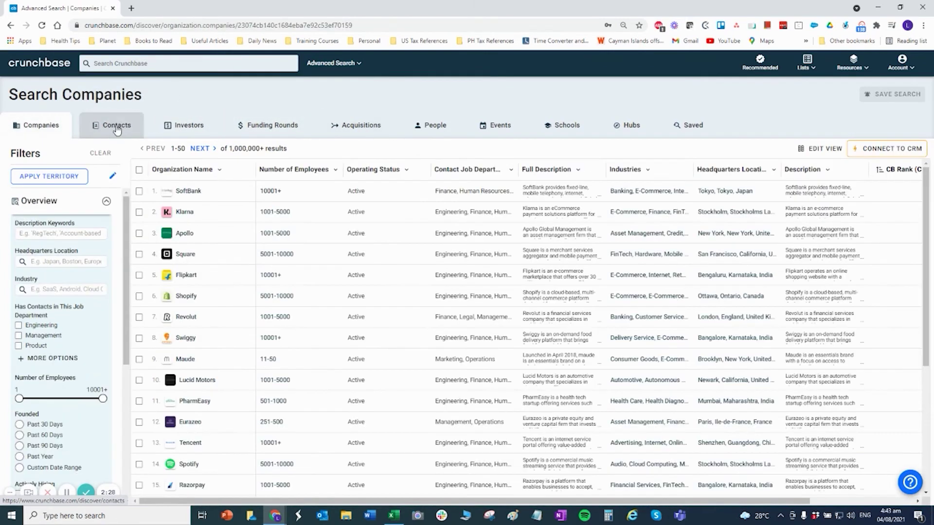
click(115, 127)
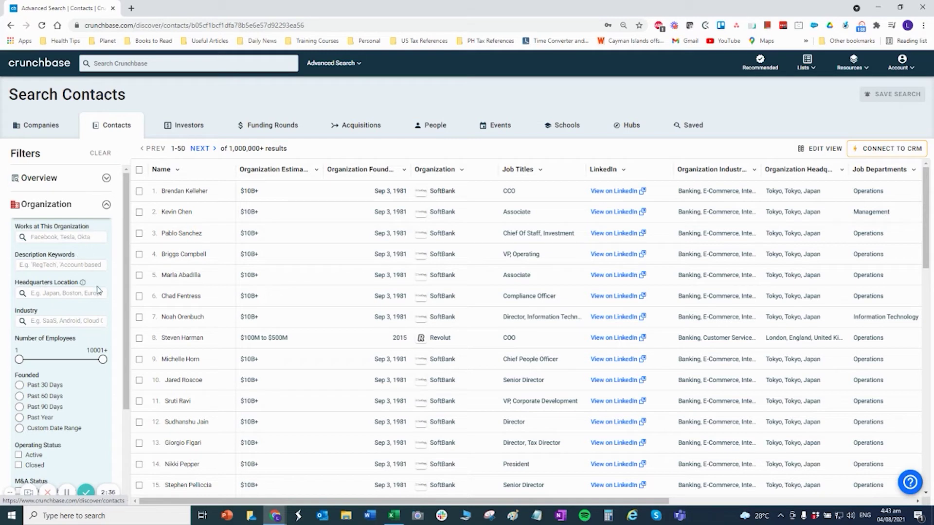
Filter contacts to organizations headquartered in the United States.
click(63, 264)
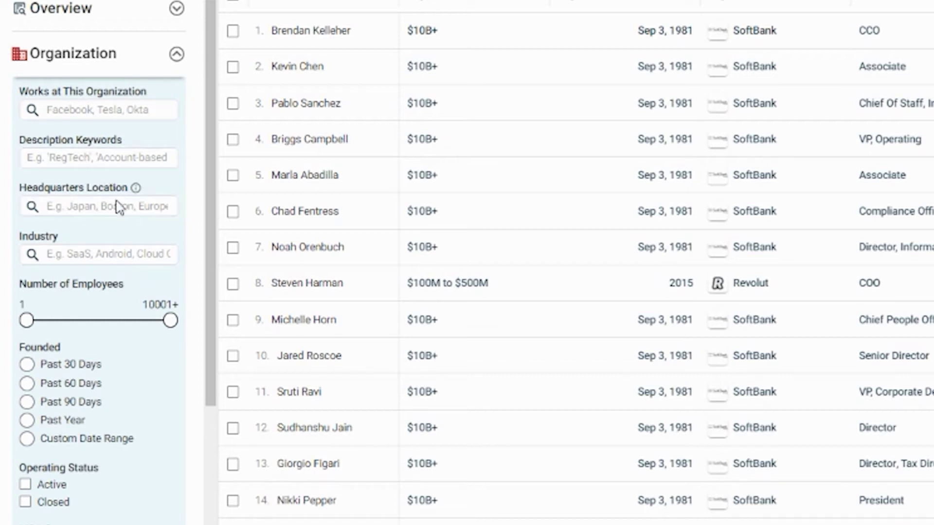
click(111, 207)
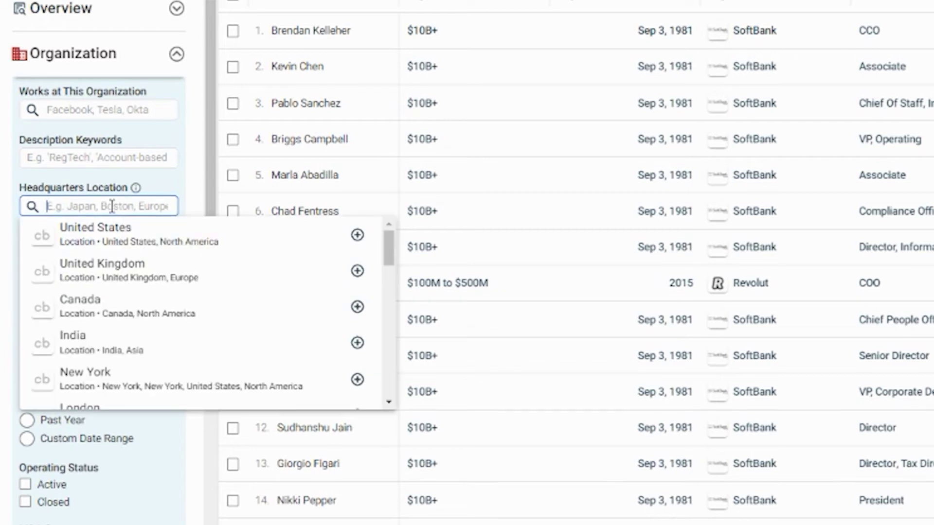
click(122, 239)
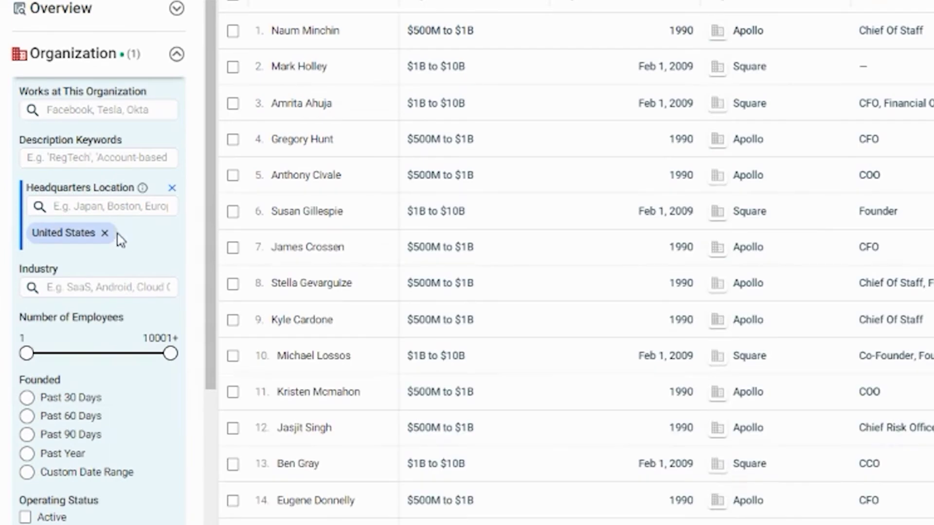
Add the Transportation > Automotive industry filter by searching 'automotive'.
click(107, 287)
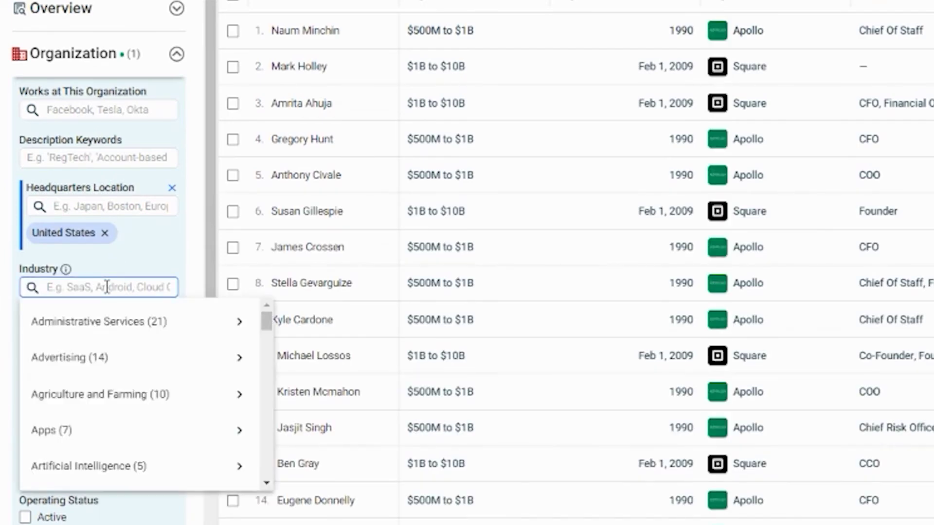
text(autom)
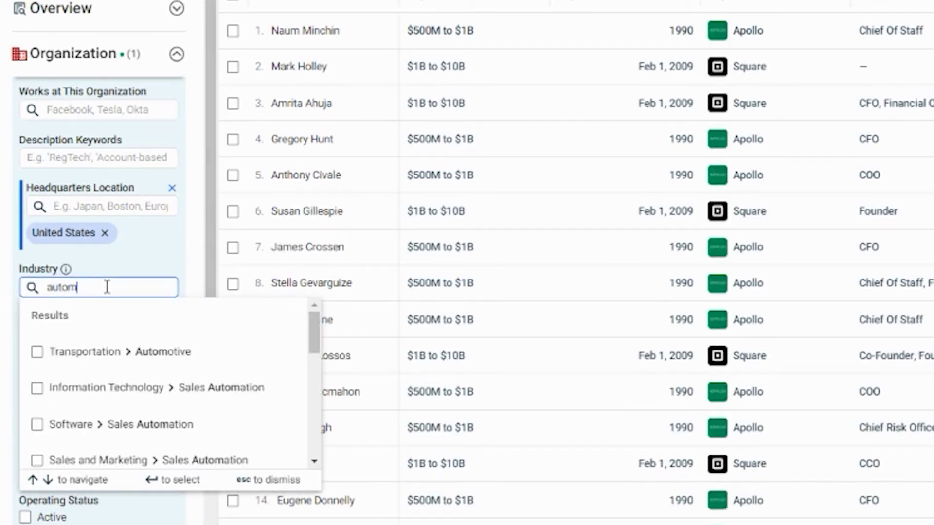
text(otive)
key(BackSpace)
key(BackSpace)
key(BackSpace)
key(BackSpace)
text(ive)
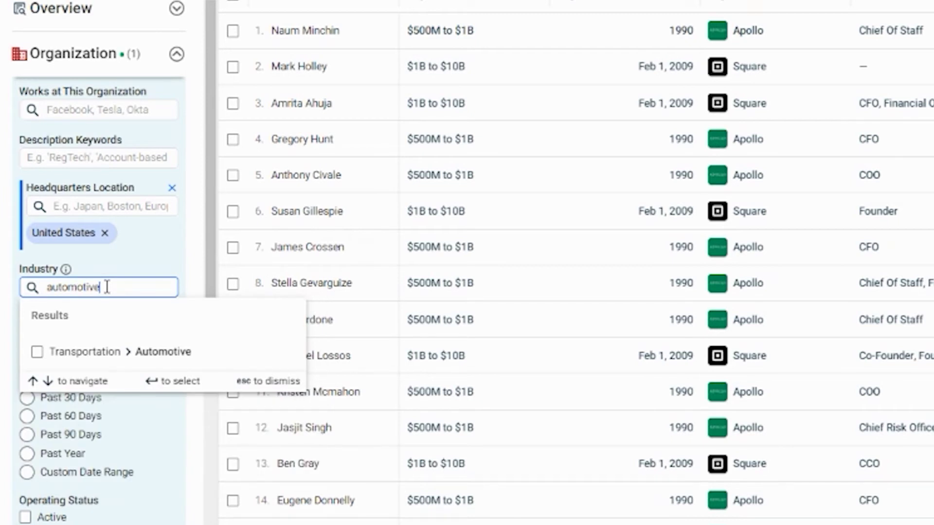
click(98, 358)
click(170, 236)
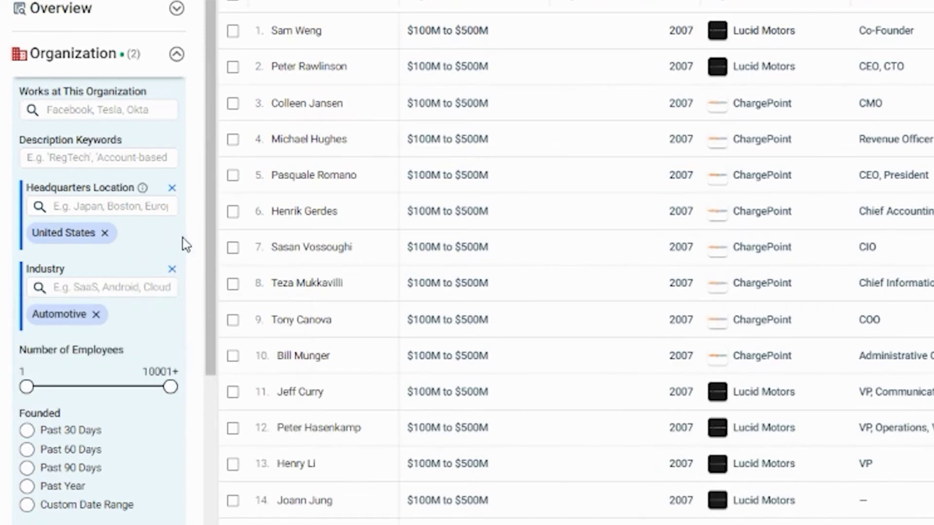
Limit organizations to 1–10 employees and Active operating status.
scroll(51, 423, down, 6)
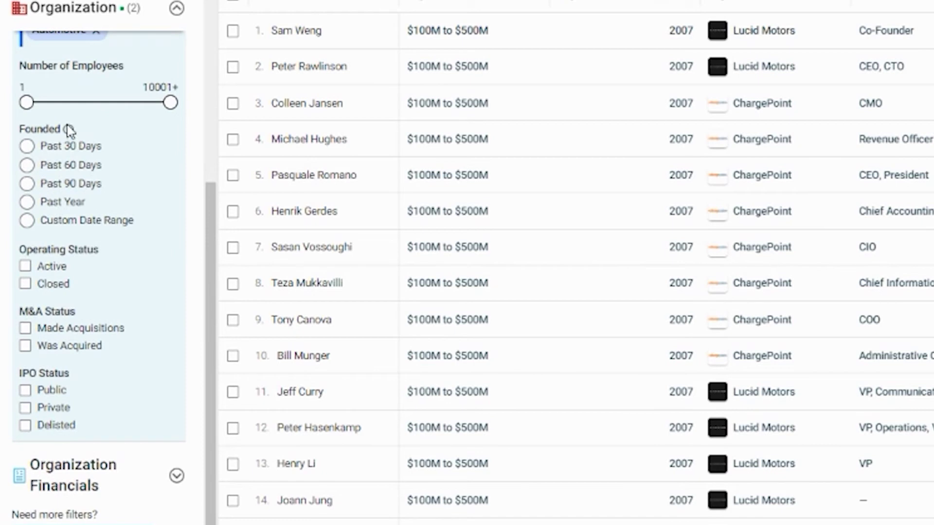
drag(169, 103, 51, 116)
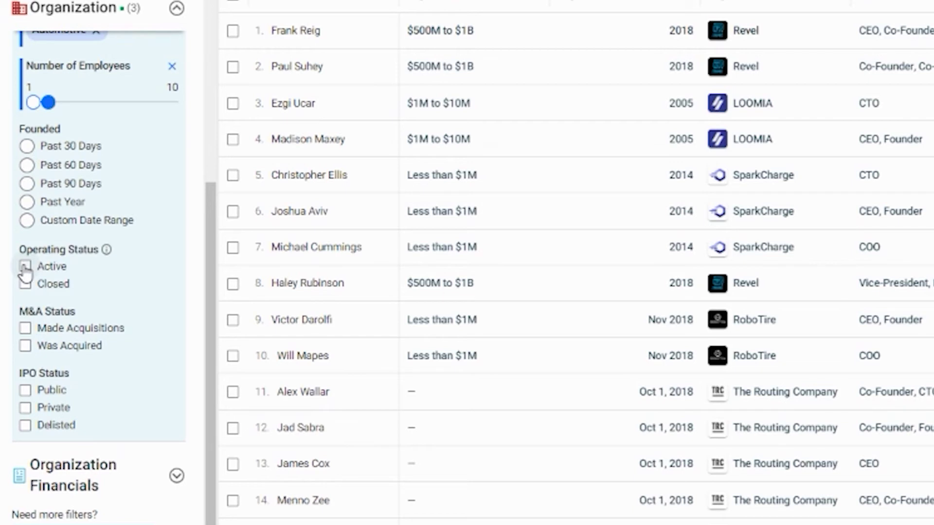
click(24, 267)
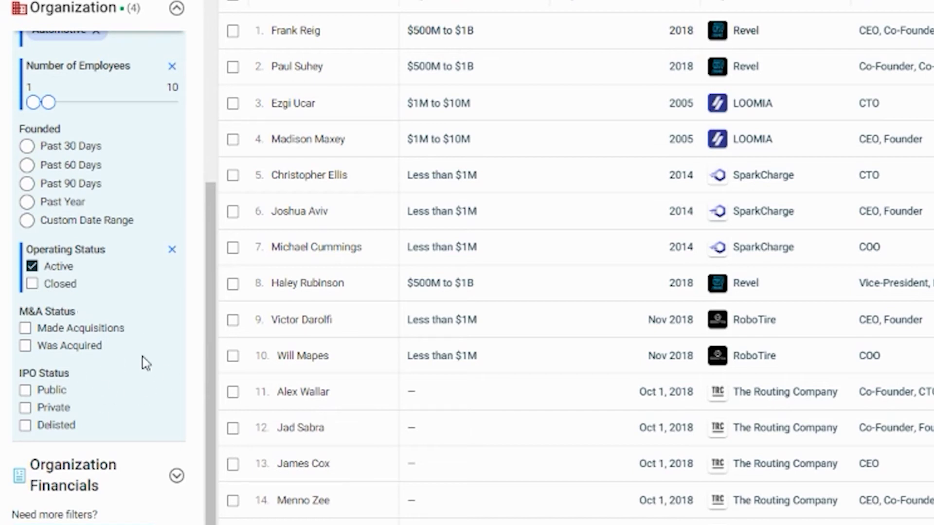
Review the 5,222 contact results and tick Job Levels as a new column in Edit View.
scroll(144, 363, up, 5)
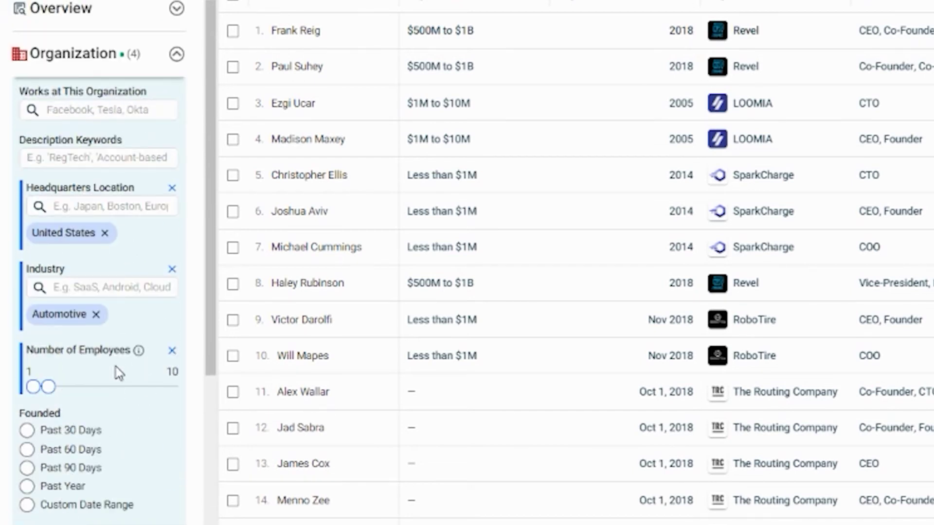
scroll(98, 341, down, 5)
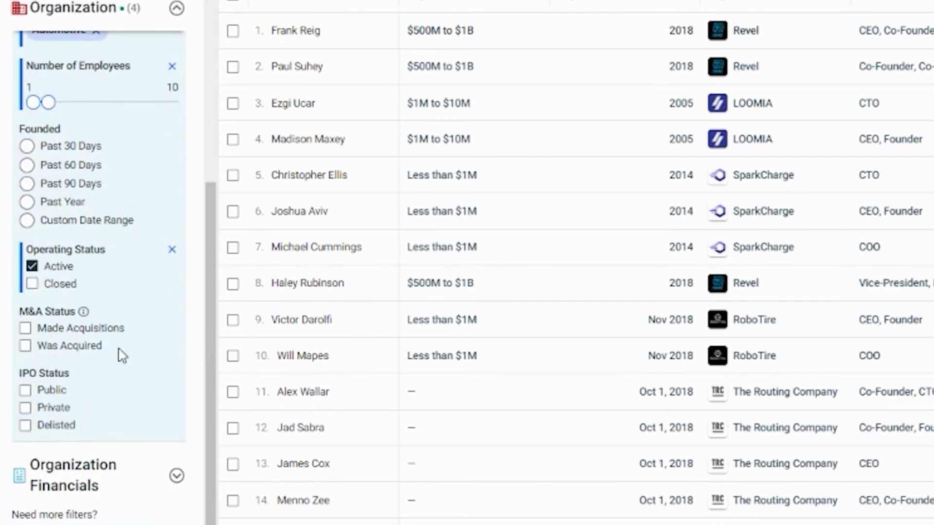
scroll(115, 365, up, 4)
scroll(119, 346, up, 1)
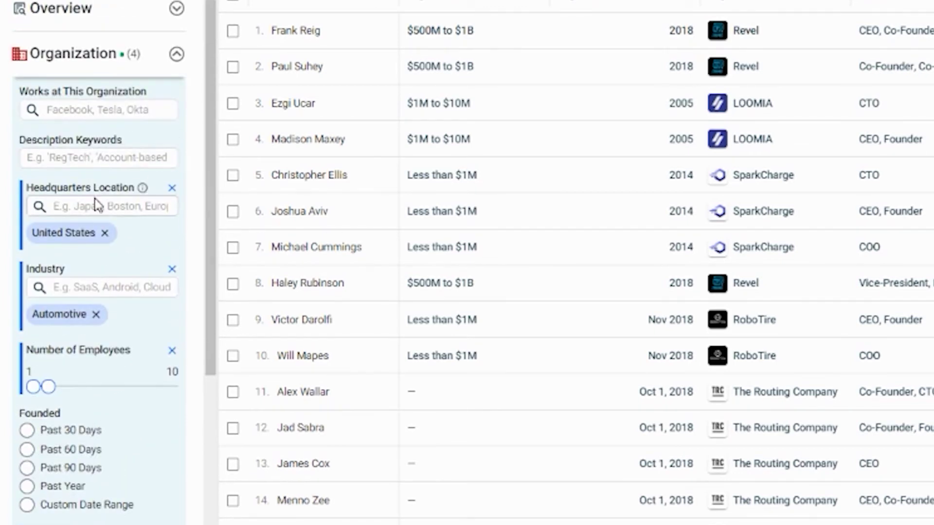
scroll(109, 250, down, 5)
scroll(115, 349, up, 2)
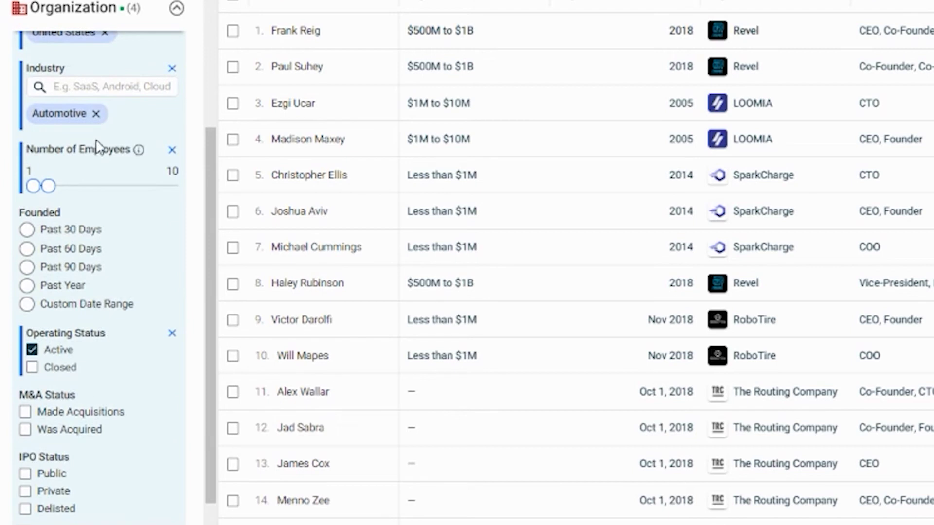
scroll(111, 292, up, 4)
scroll(105, 253, down, 4)
scroll(107, 219, down, 2)
scroll(110, 184, up, 5)
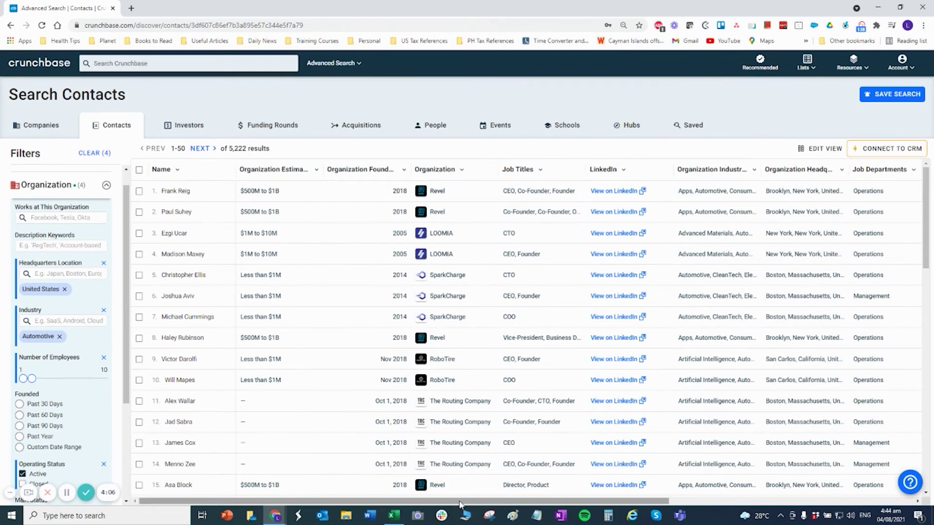
drag(493, 501, 744, 501)
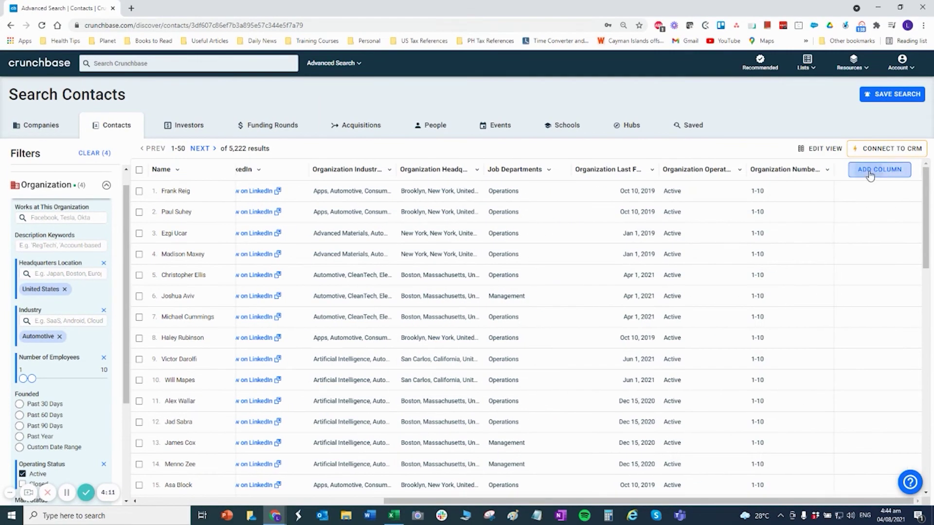
click(871, 169)
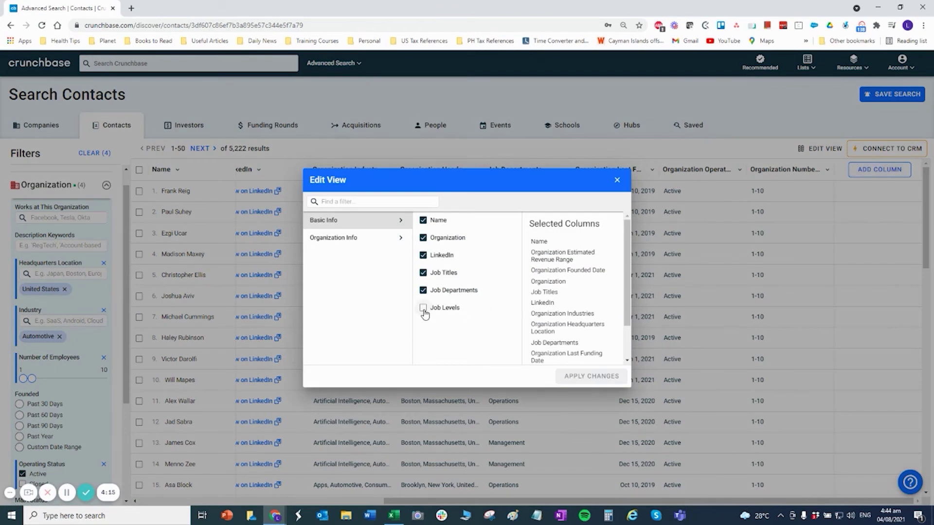
click(423, 308)
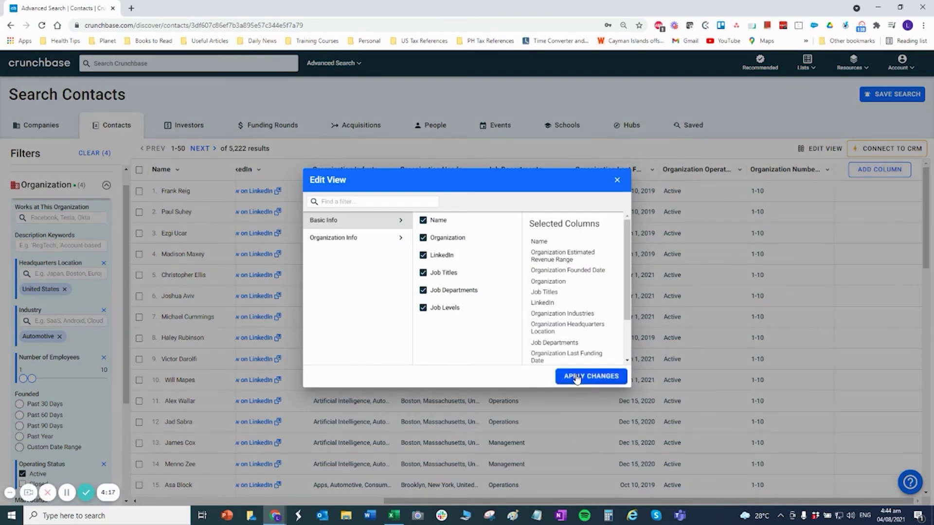
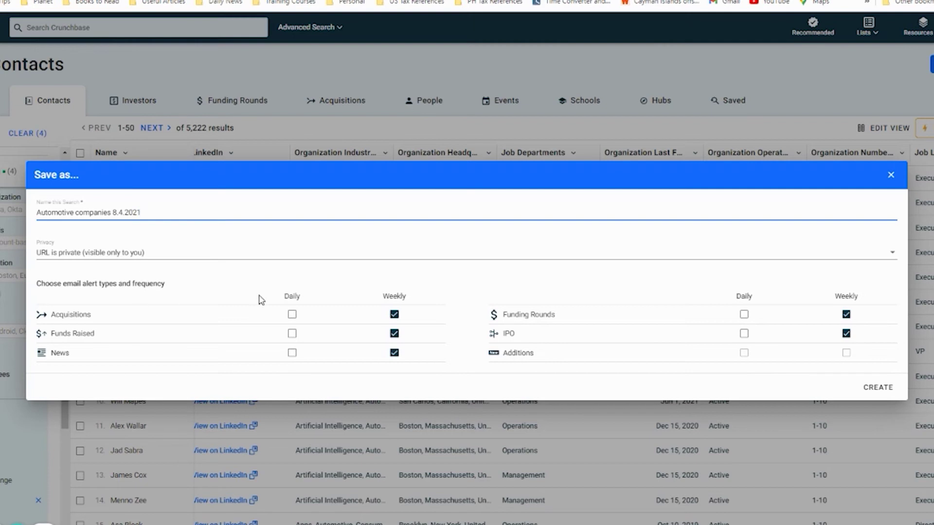
Turn off the Acquisitions, Funds Raised, News, Funding Rounds and IPO weekly alerts, then create the saved search.
click(394, 315)
click(394, 334)
click(394, 352)
click(846, 314)
click(847, 334)
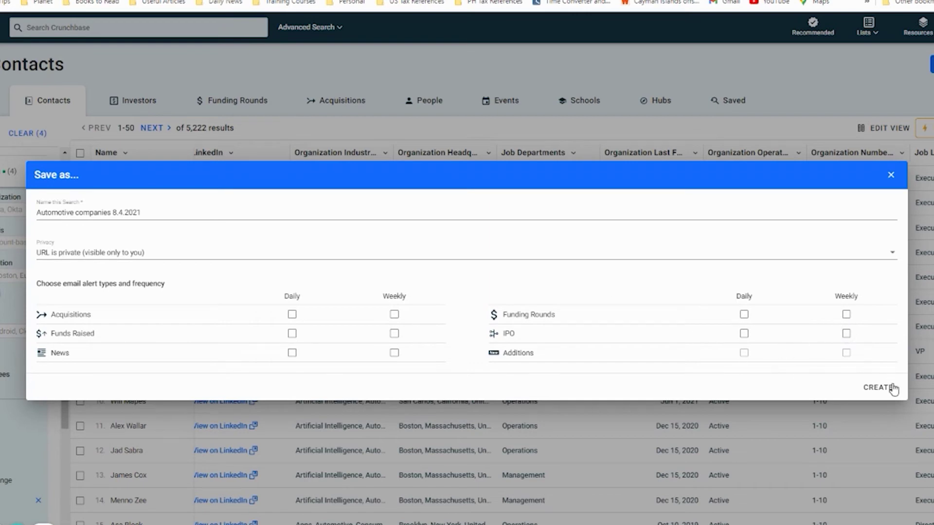
click(878, 388)
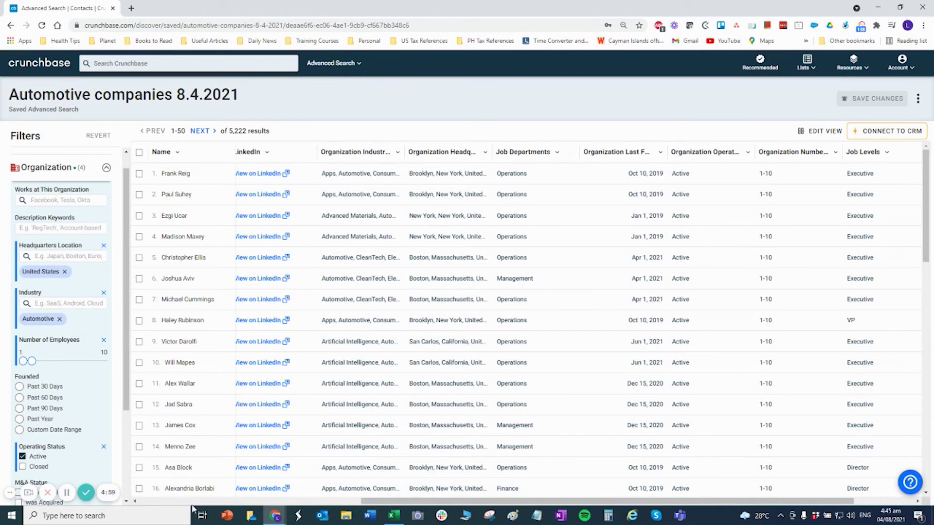
key(ctrl+a)
Scroll the results back left, check the revenue column options, then view and close row 1's LinkedIn profile.
drag(355, 504, 133, 503)
click(331, 231)
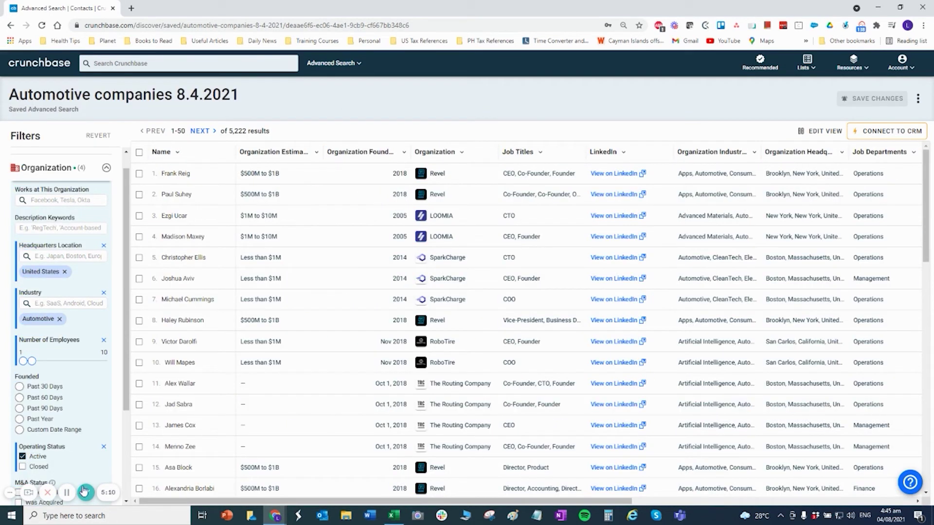
scroll(540, 399, down, 5)
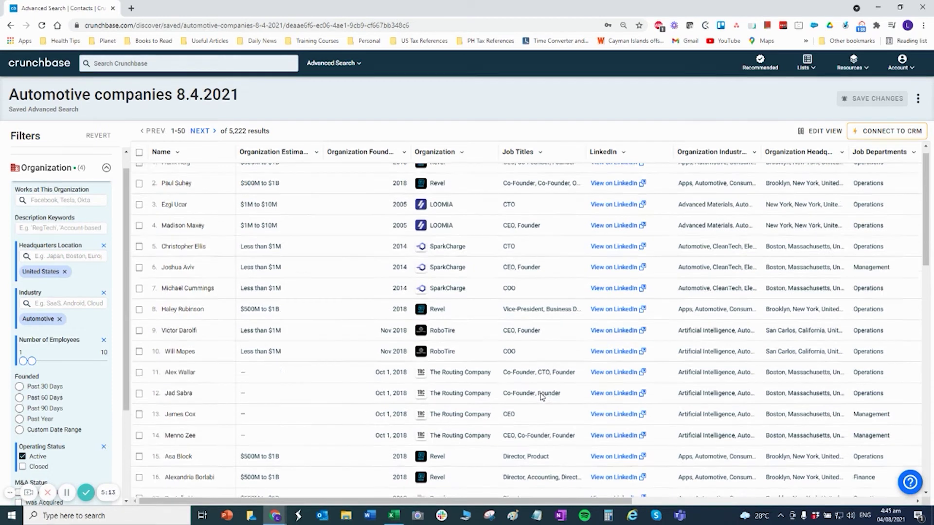
scroll(569, 467, up, 3)
scroll(294, 253, up, 2)
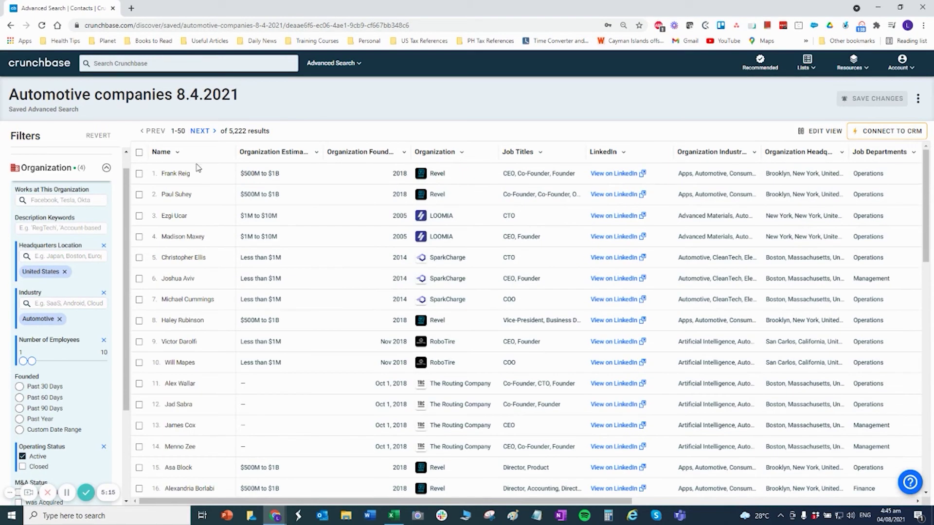
click(317, 153)
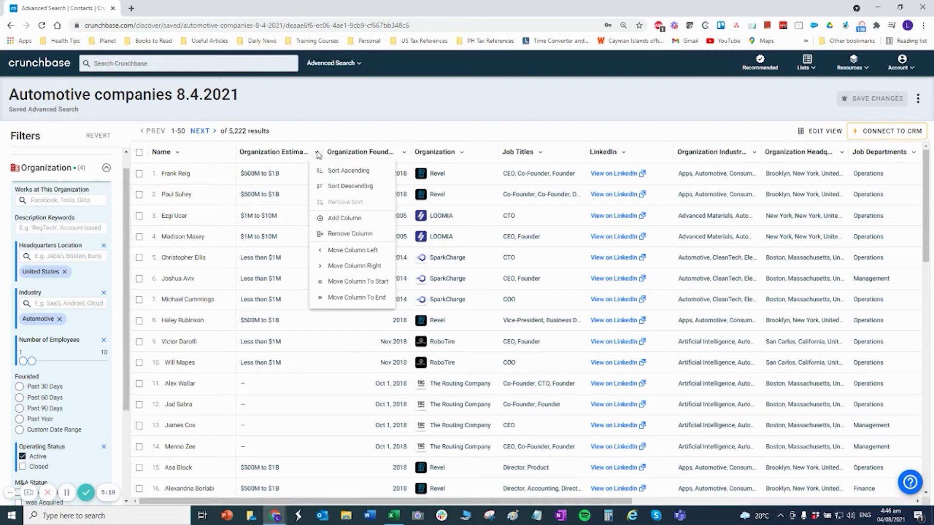
click(423, 115)
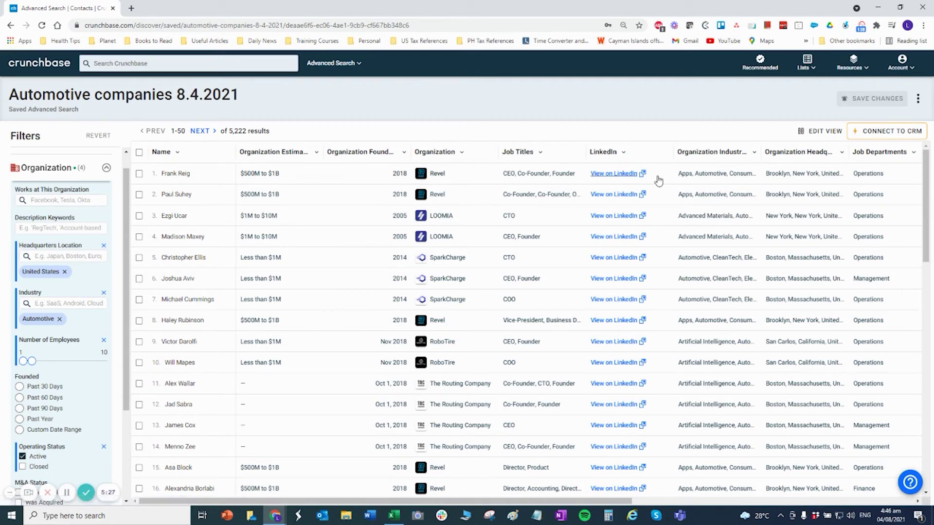
click(614, 174)
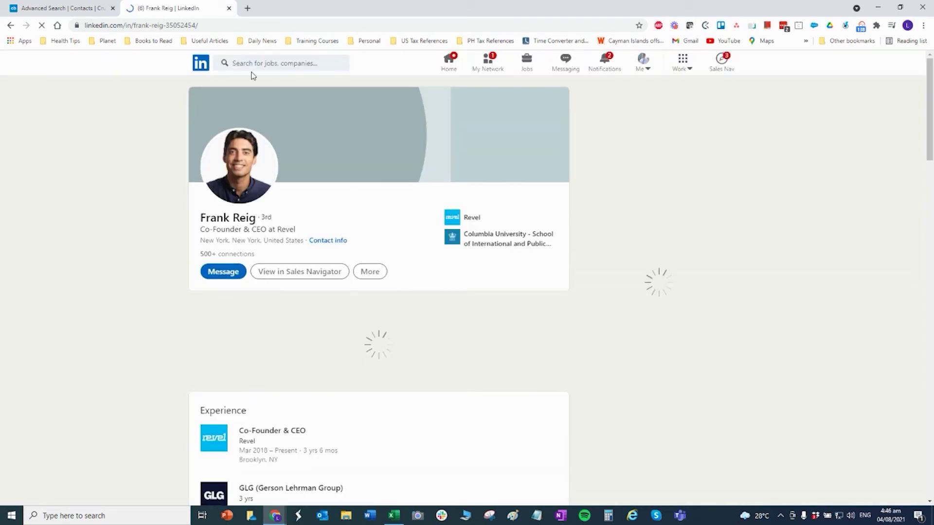
click(229, 9)
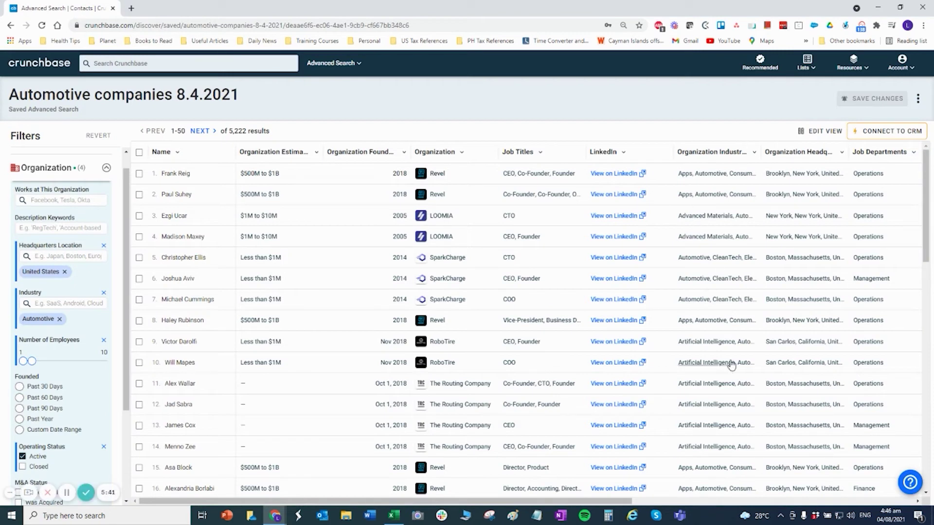
Browse the 5,222 automotive results and select the first contact's name.
drag(613, 501, 903, 501)
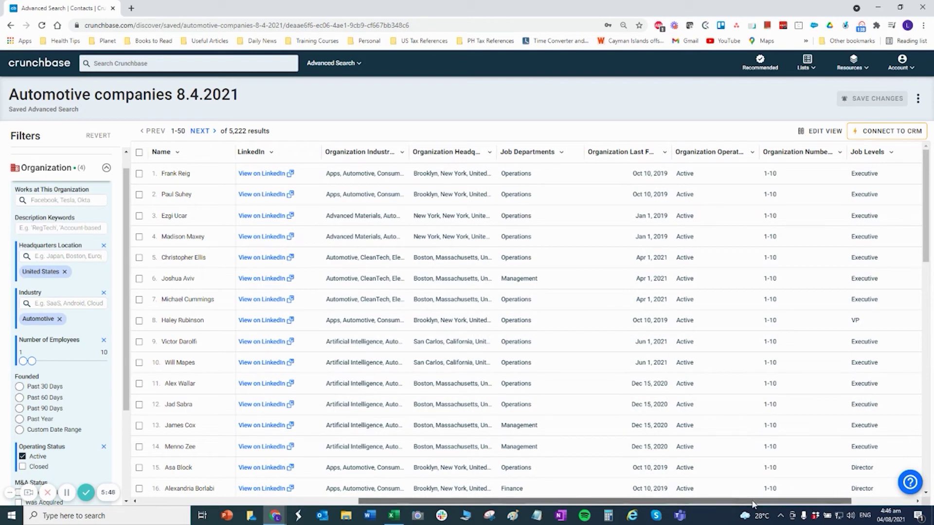
drag(848, 500, 539, 513)
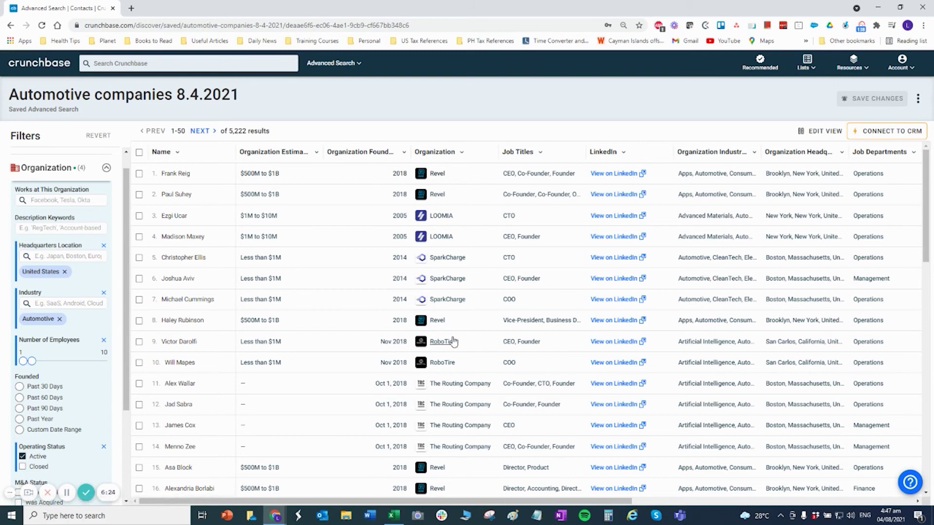
scroll(438, 341, down, 4)
scroll(397, 335, down, 5)
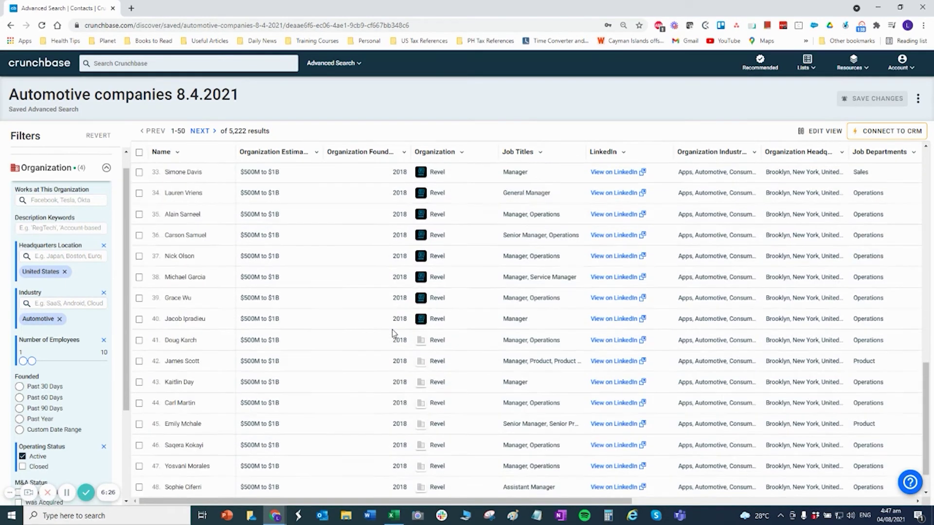
scroll(393, 329, up, 8)
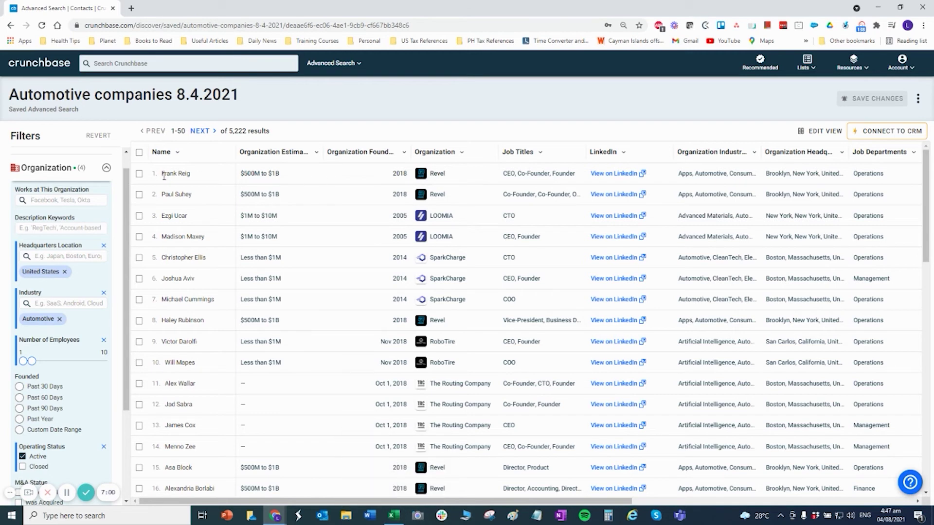
drag(164, 175, 197, 178)
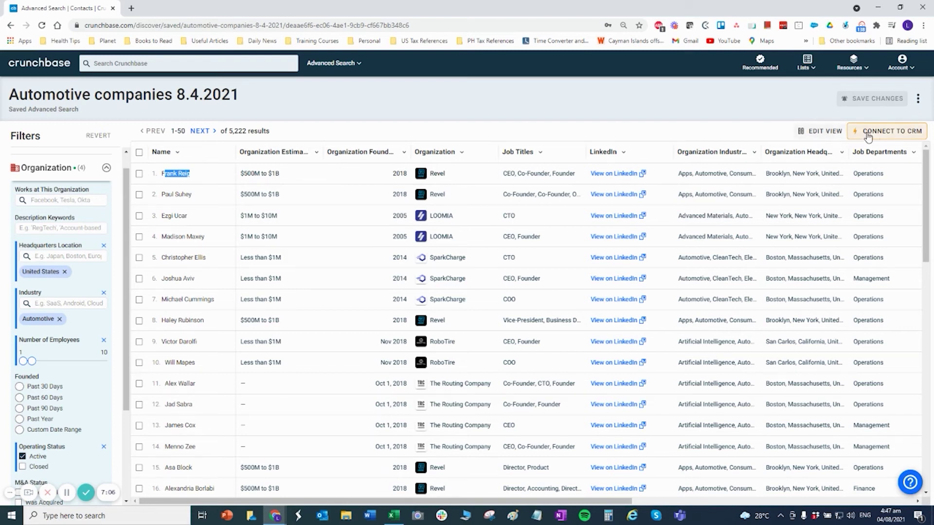
In Edit View, remove Job Levels, Operating Status, Last Funding Date, Founded Date and Estimated Revenue Range, then apply.
click(821, 131)
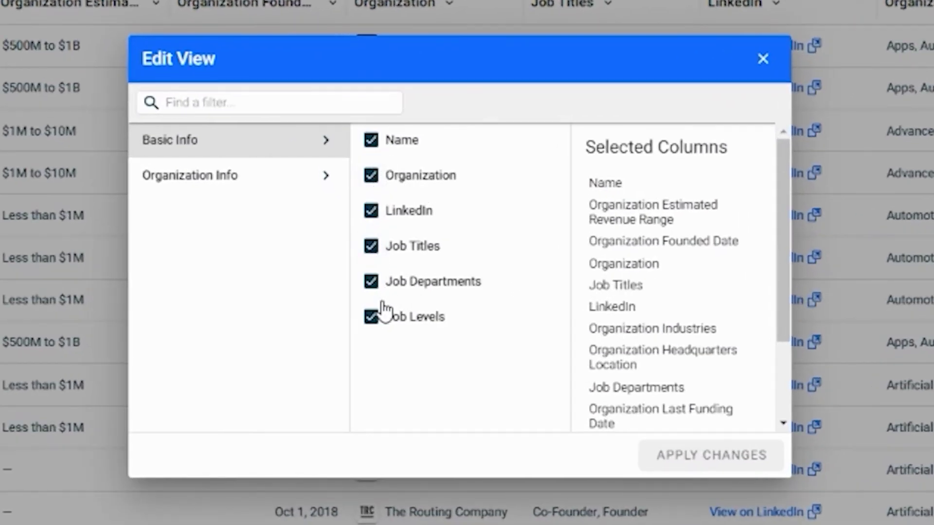
scroll(659, 317, down, 3)
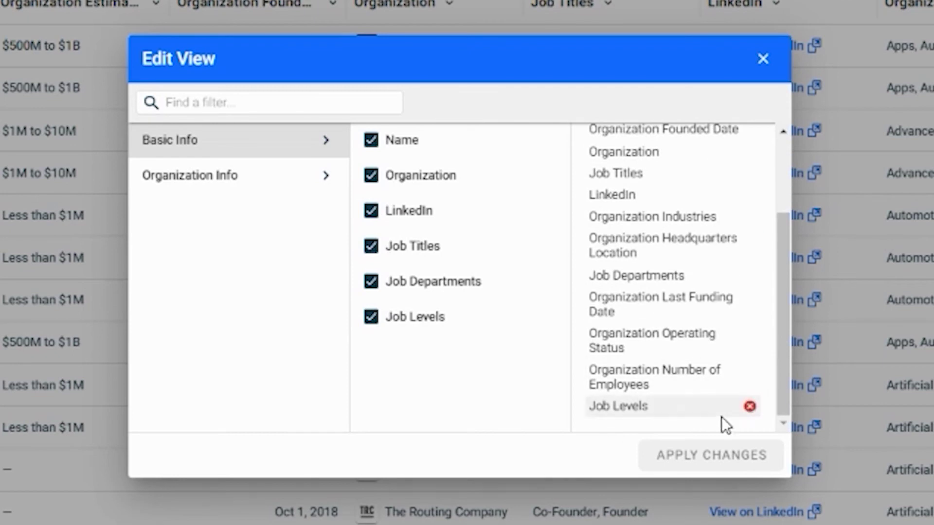
click(749, 406)
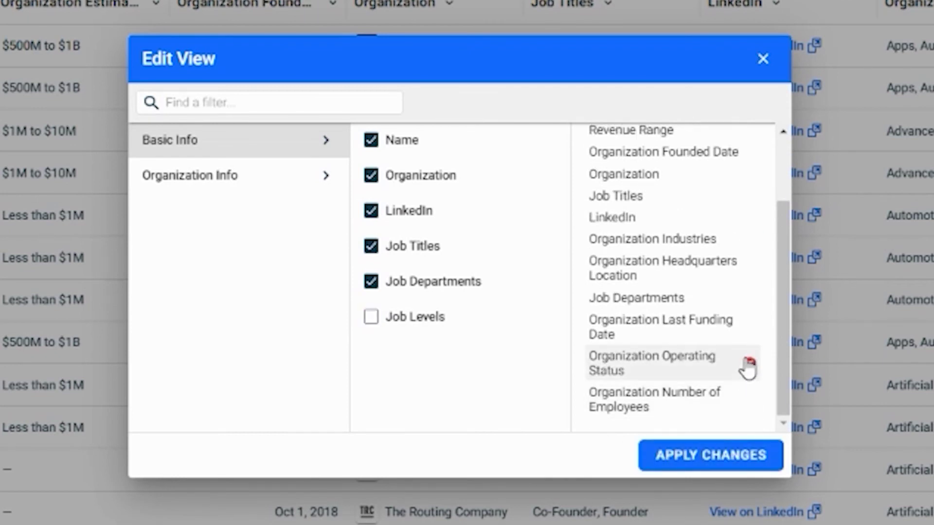
click(749, 364)
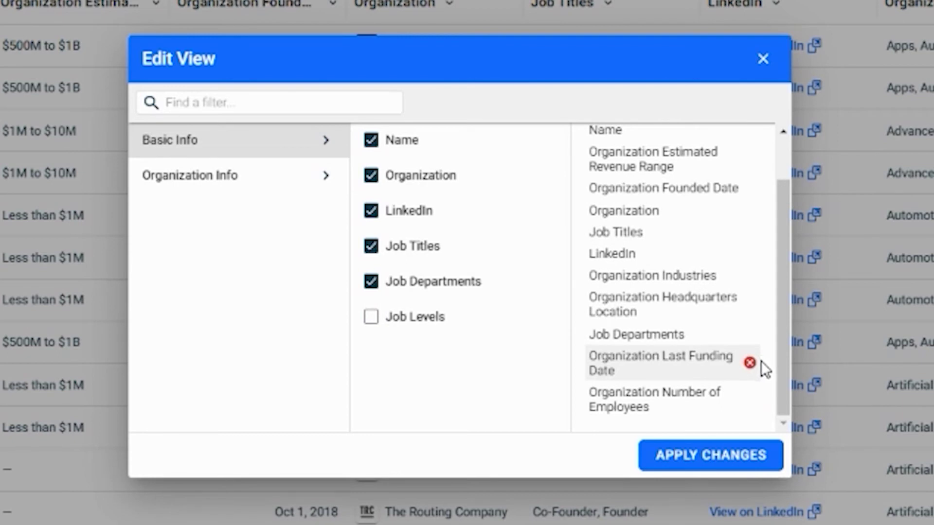
click(750, 366)
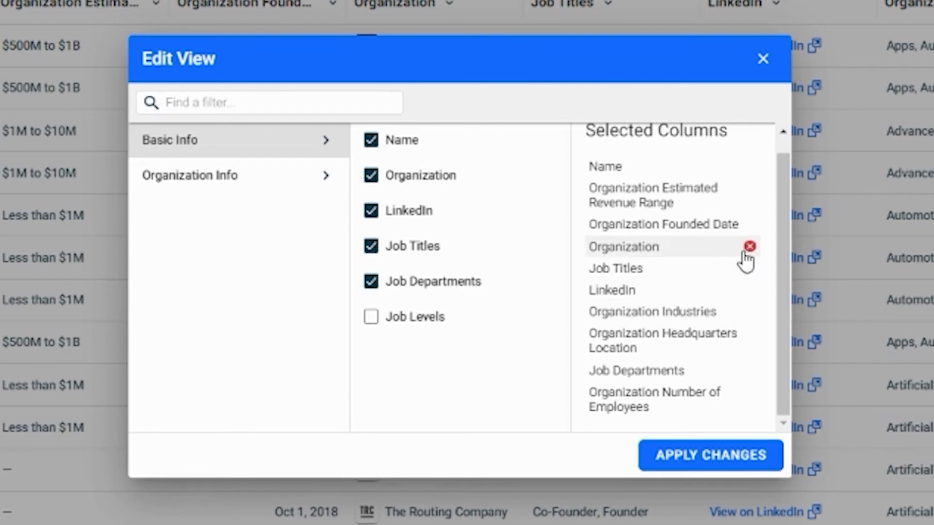
click(749, 224)
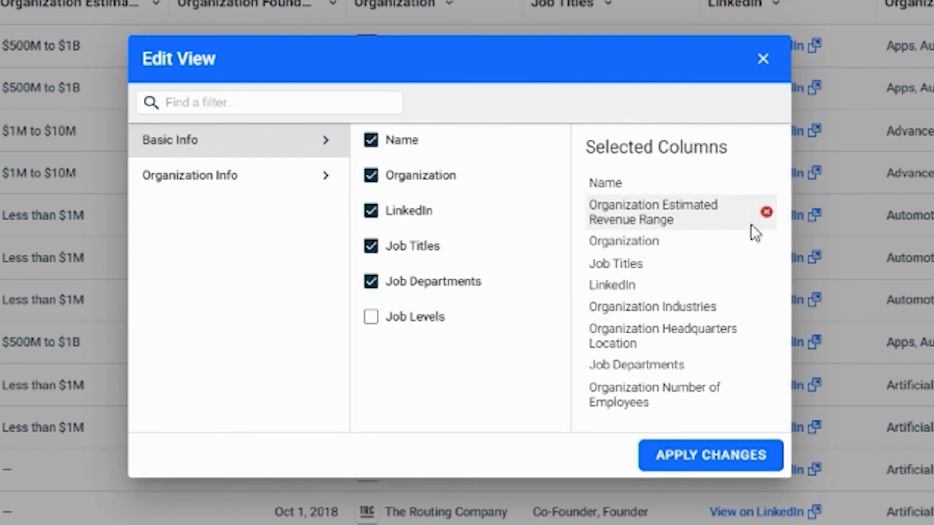
click(766, 213)
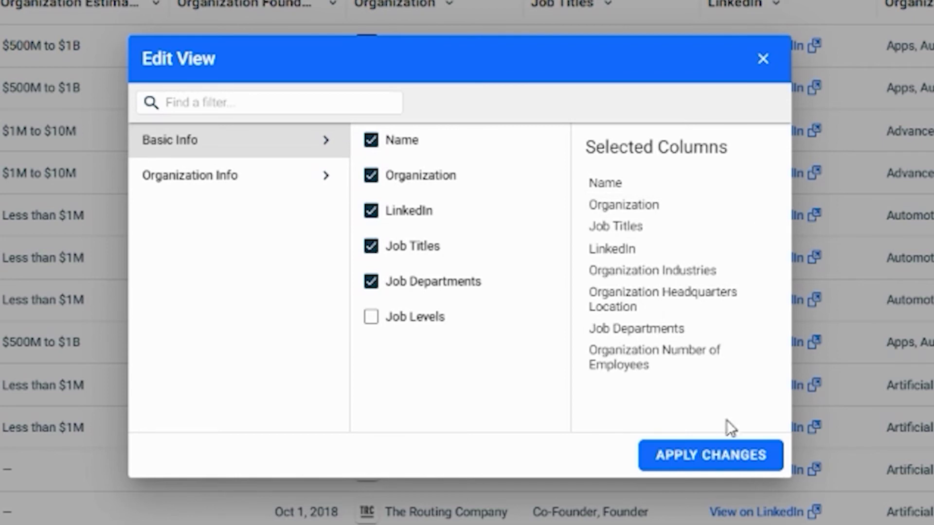
click(709, 463)
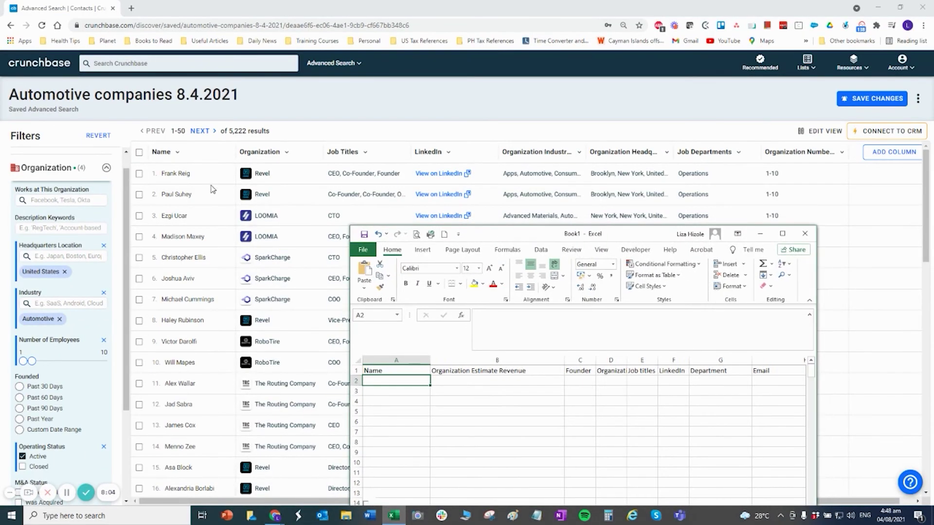
Copy the first contact's name from Crunchbase into cell A2.
click(197, 177)
drag(196, 178, 162, 179)
key(ctrl+c)
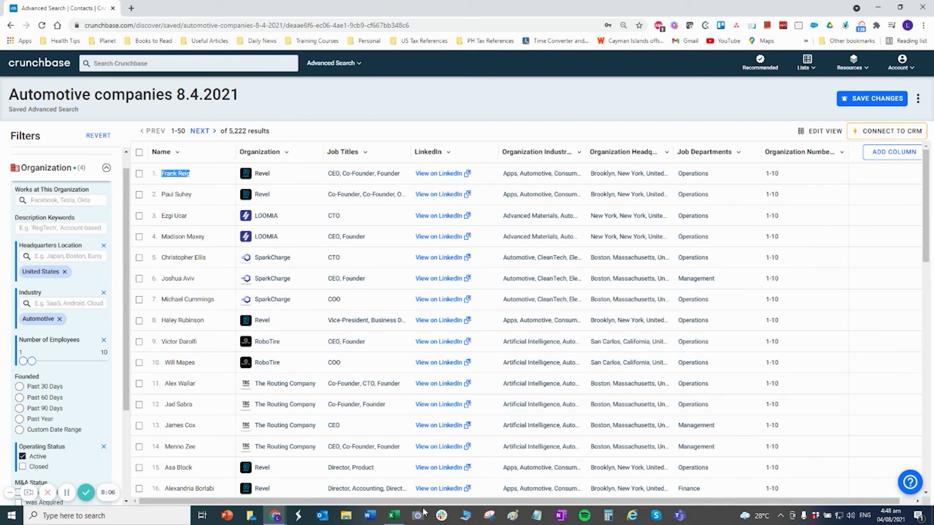
click(394, 516)
double_click(392, 381)
key(ctrl+v)
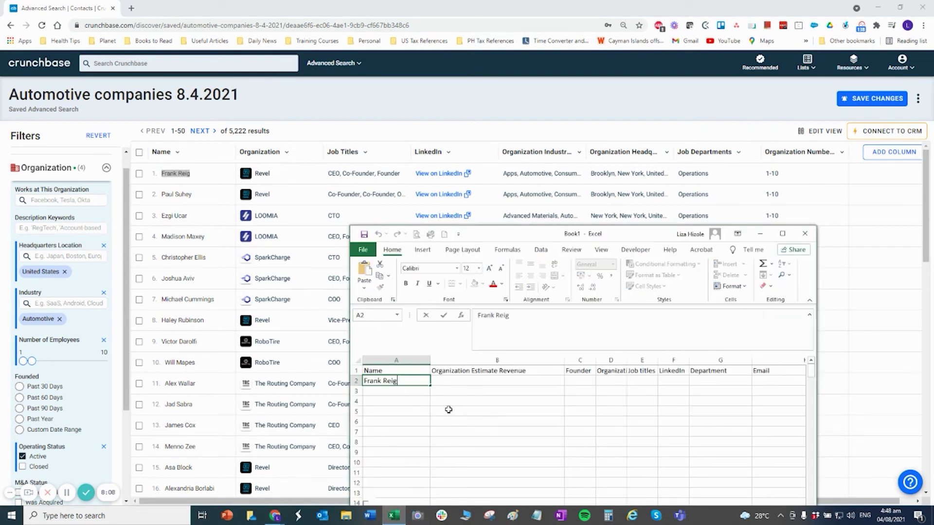
click(448, 410)
Look at Revel's organization profile in Crunchbase, then return to the workbook.
key(alt+Tab)
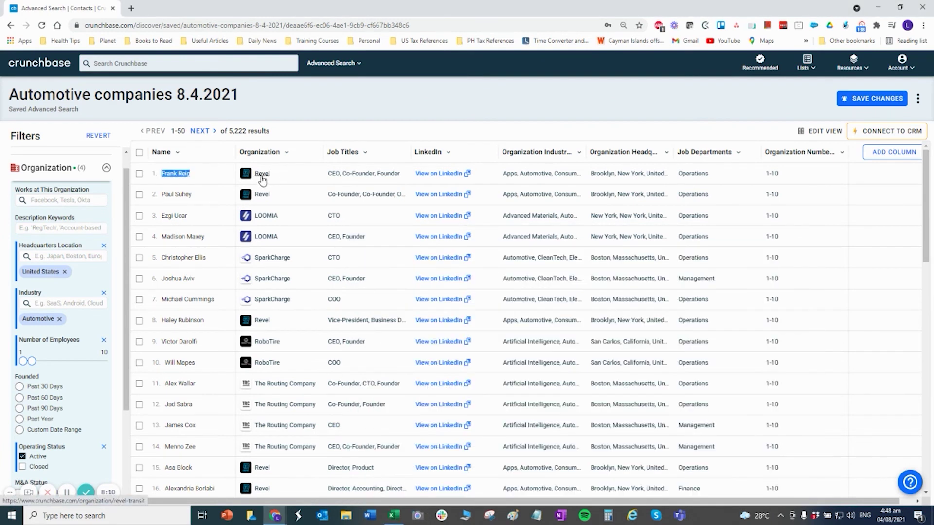
click(262, 177)
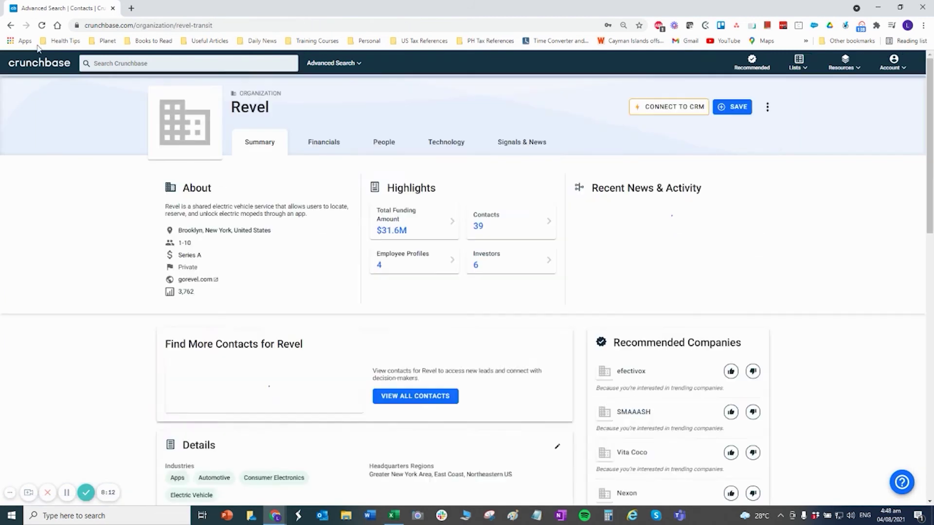
key(alt+Left)
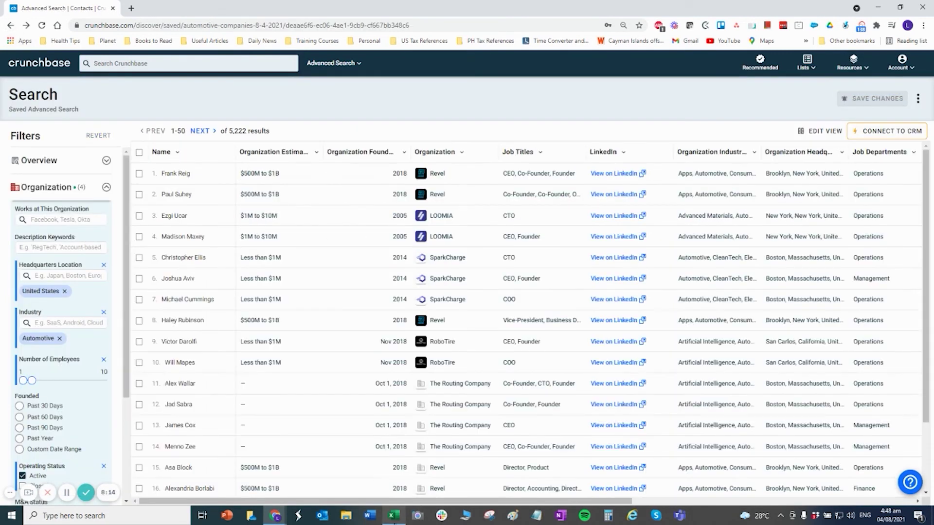
mouse_move(394, 516)
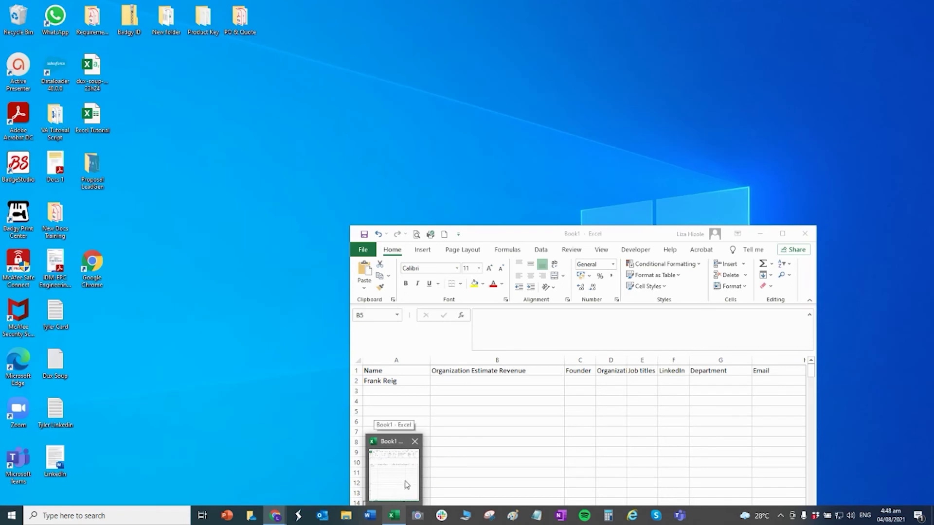
click(404, 489)
Enter $500M as the revenue in B2 and CEO in C2.
click(464, 382)
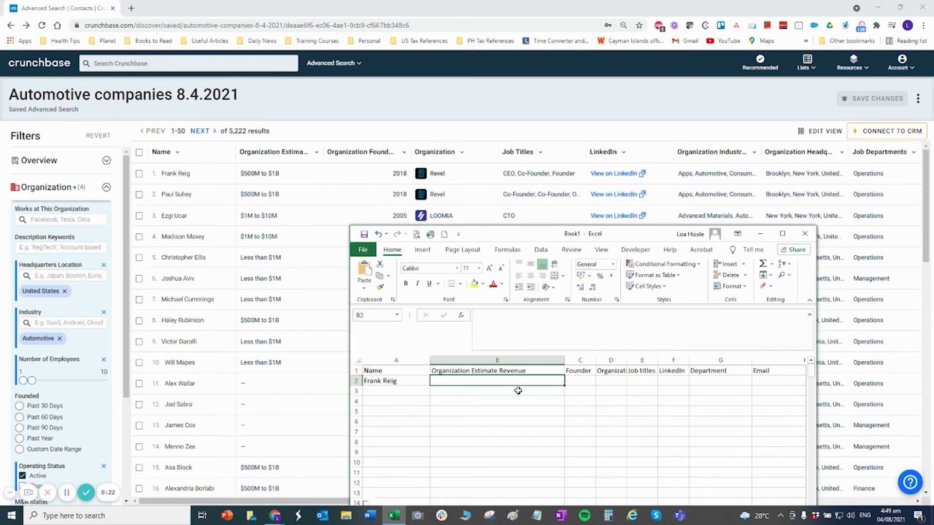
double_click(506, 380)
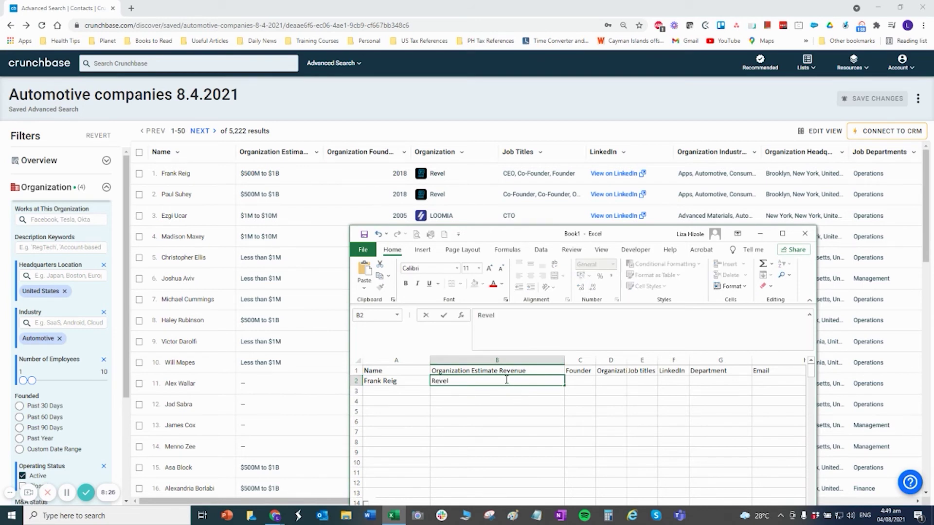
key(Tab)
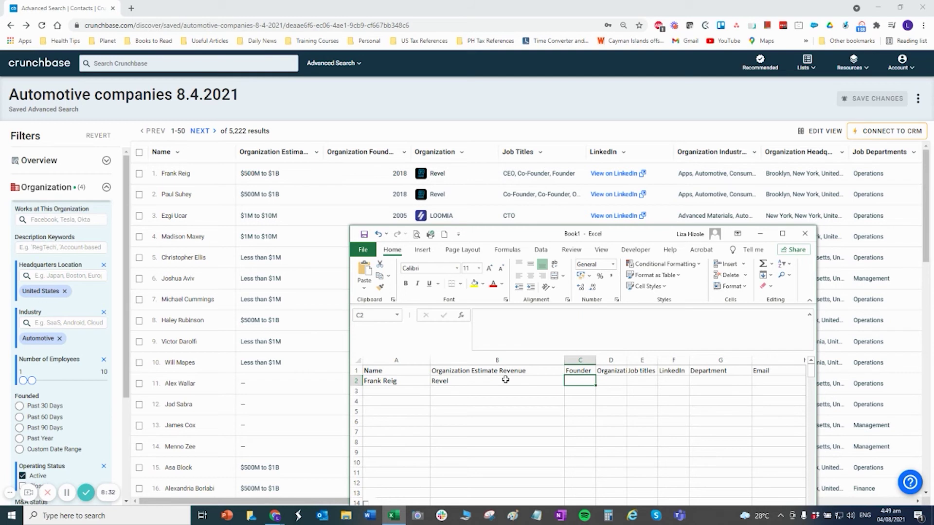
text(CEO)
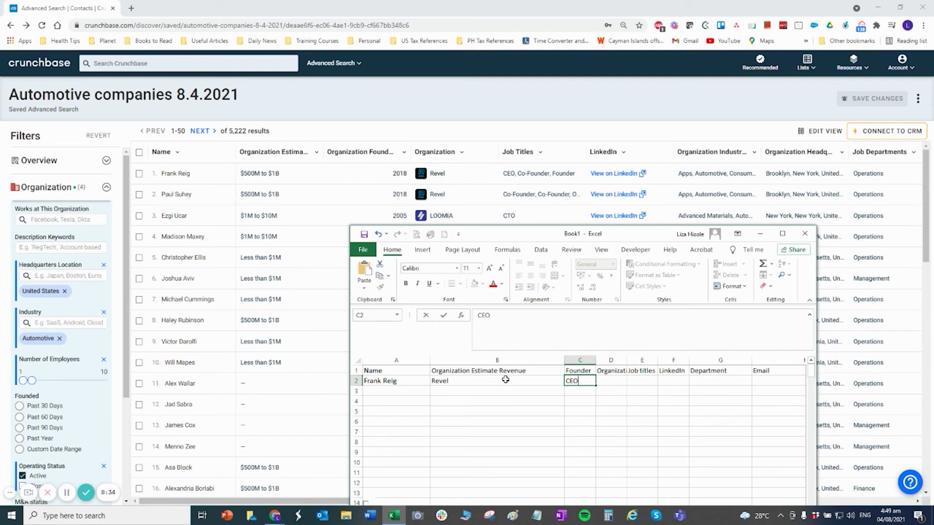
key(Tab)
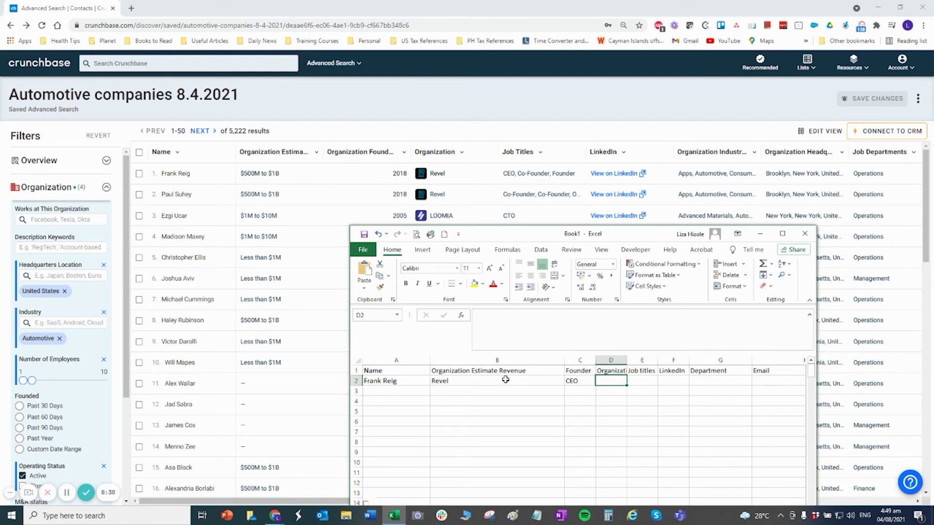
click(460, 381)
key(BackSpace)
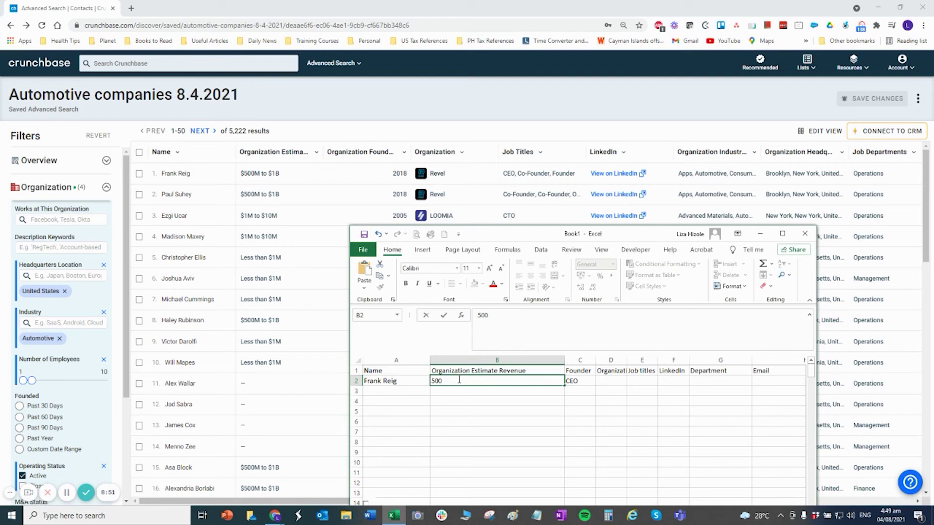
text($)
key(Return)
Autofit column D, then enter Revel in D2, CEO in E2 and Operation in G2.
click(574, 381)
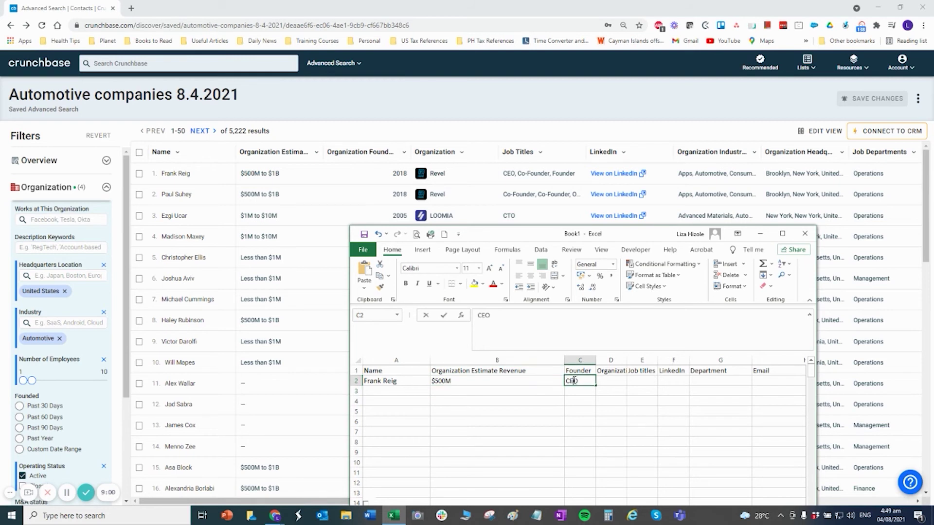
click(608, 381)
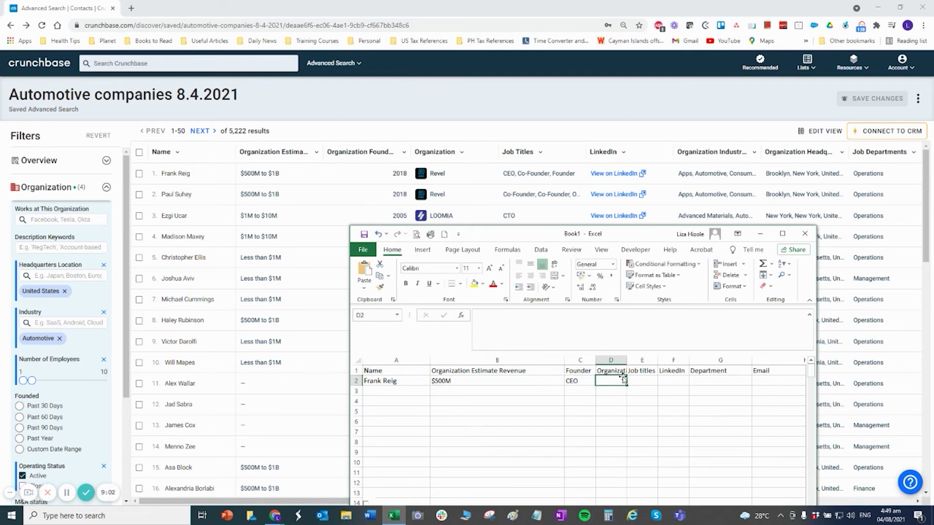
double_click(627, 360)
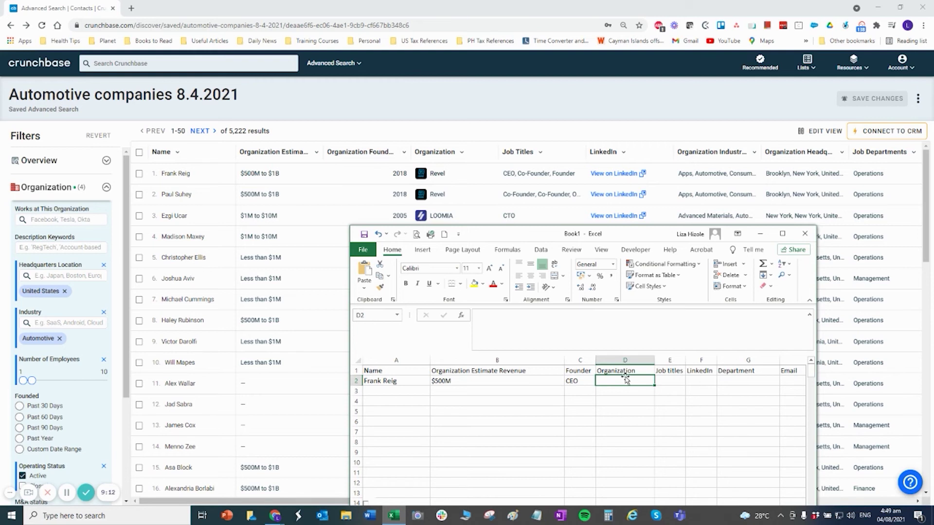
text(Revel)
key(Tab)
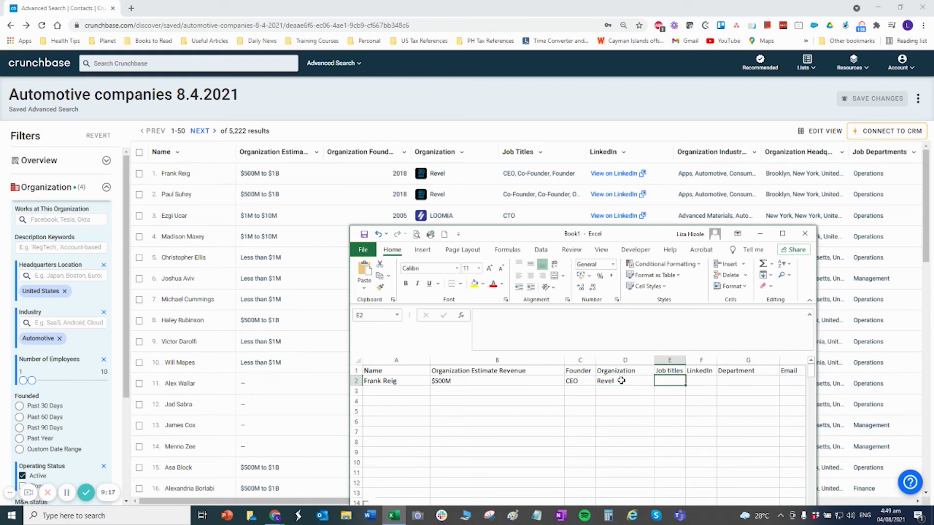
text(CEO)
key(Tab)
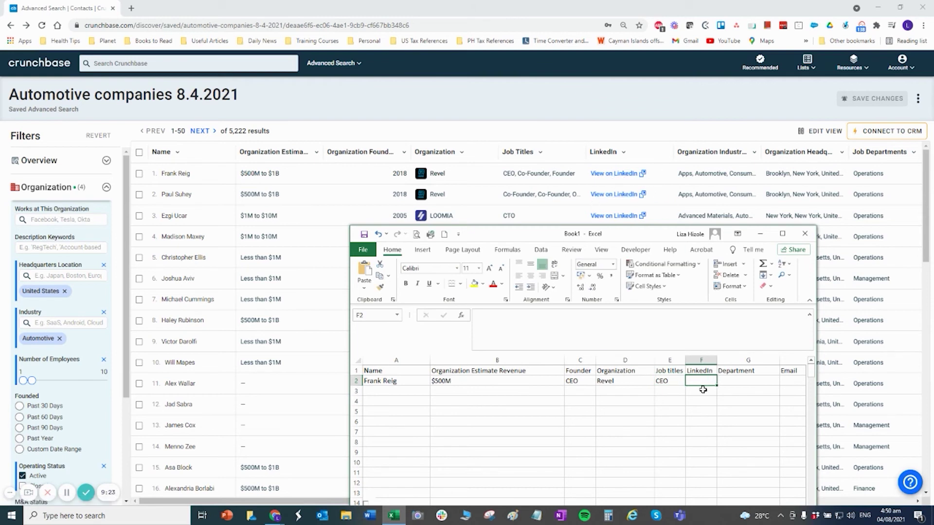
click(734, 381)
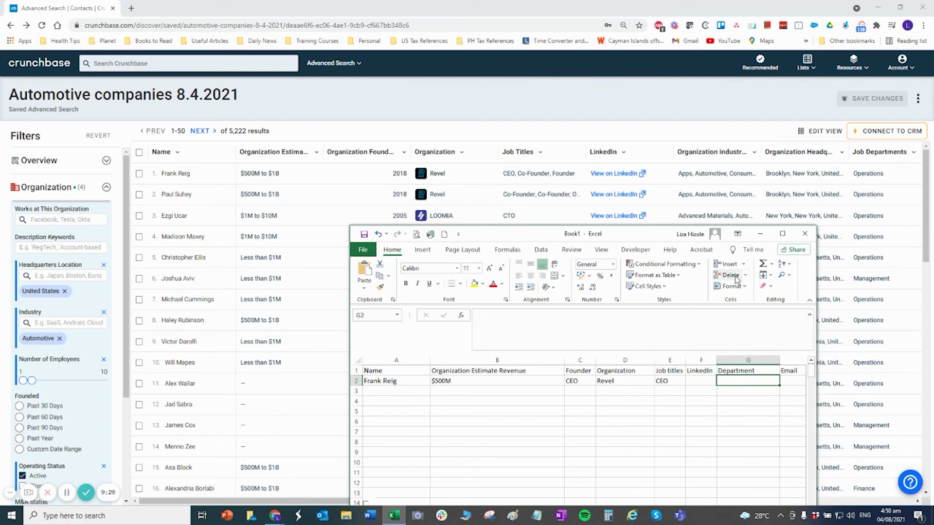
text(Operation)
key(Return)
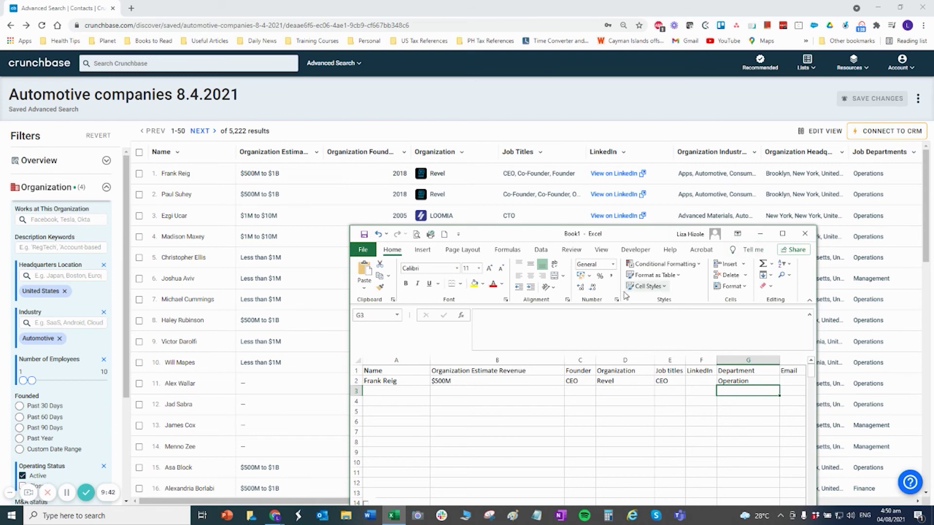
Move the workbook window higher up the screen and minimise it.
drag(633, 237, 630, 175)
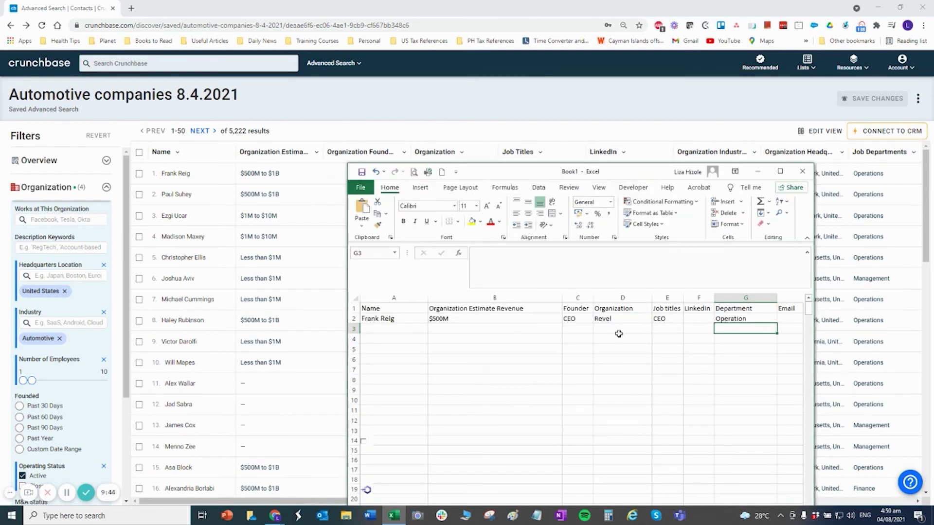
click(692, 377)
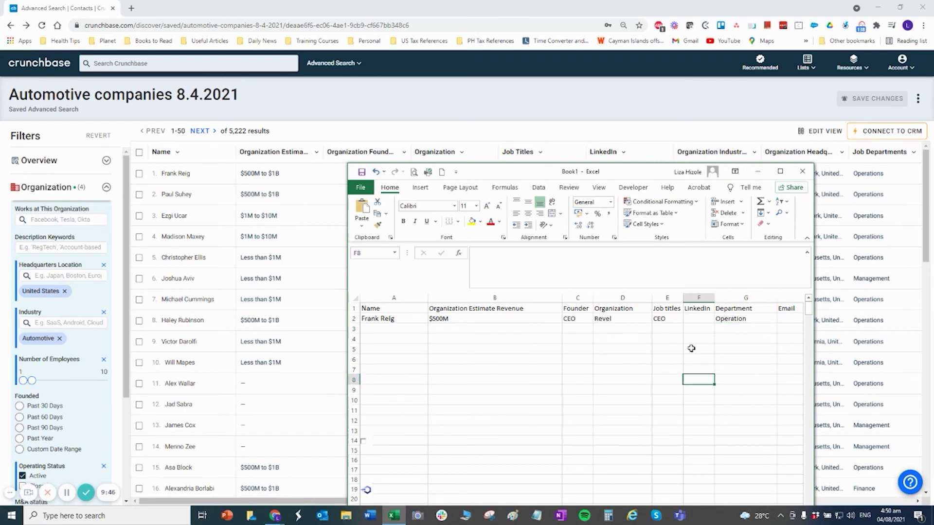
click(760, 174)
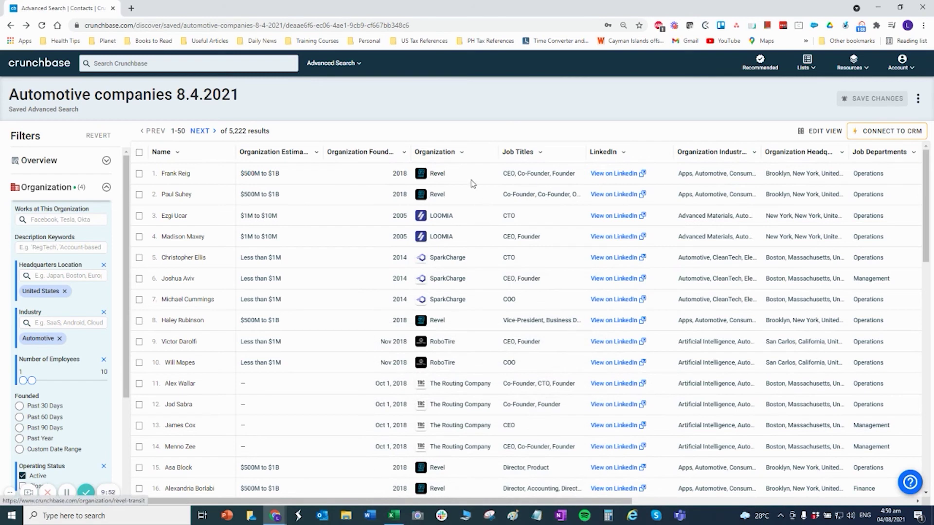
Open Revel's organization page, select the Contact Email under Details, and bring Excel back.
mouse_move(437, 179)
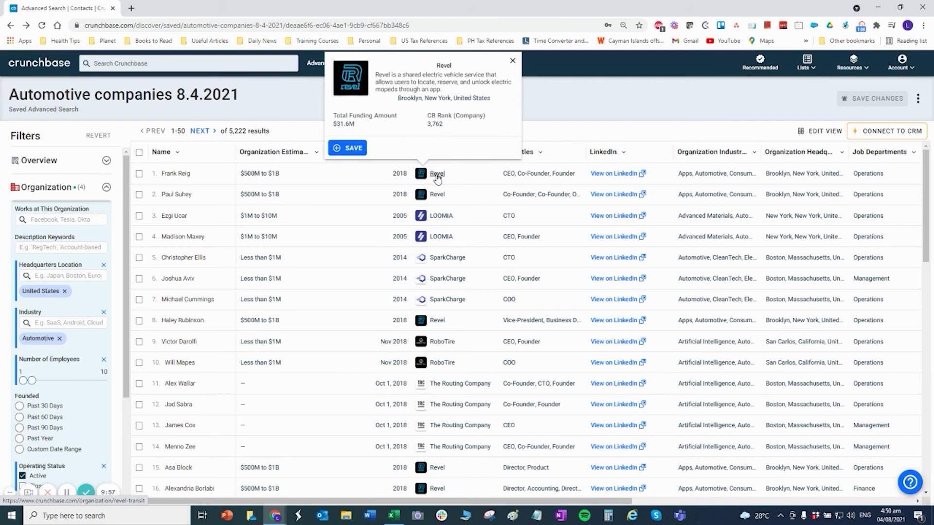
click(438, 176)
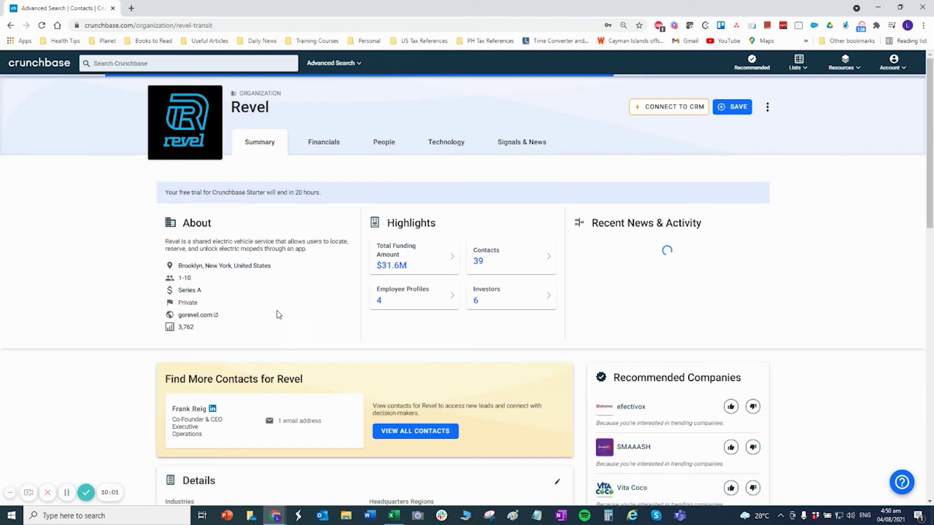
scroll(277, 314, down, 5)
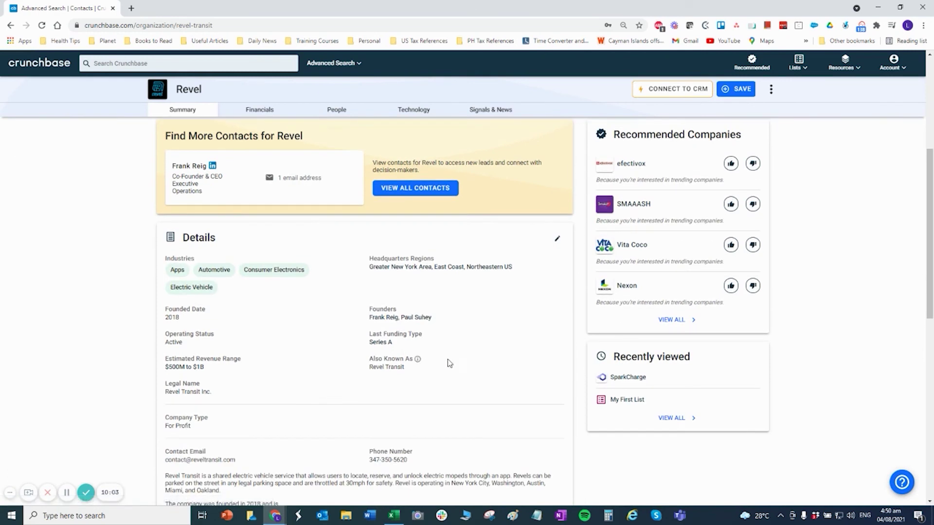
scroll(448, 362, down, 2)
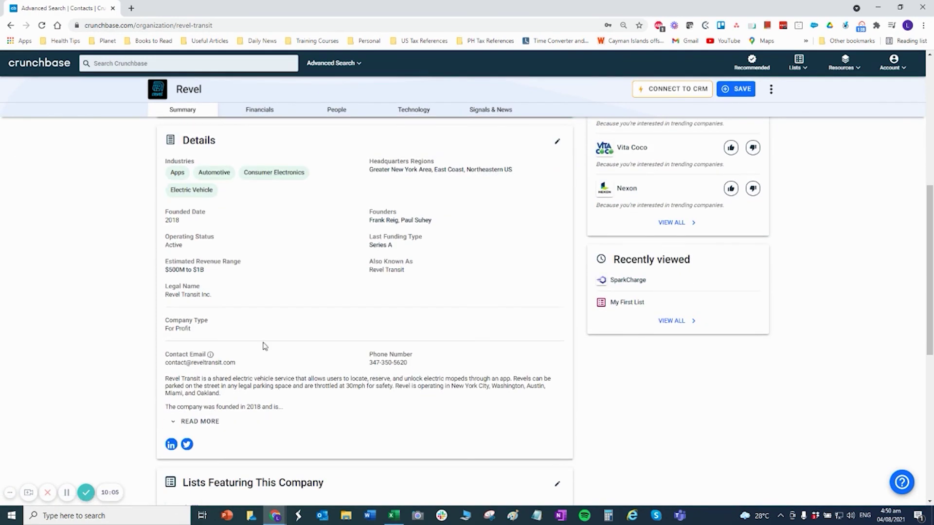
scroll(291, 316, down, 4)
scroll(295, 321, up, 4)
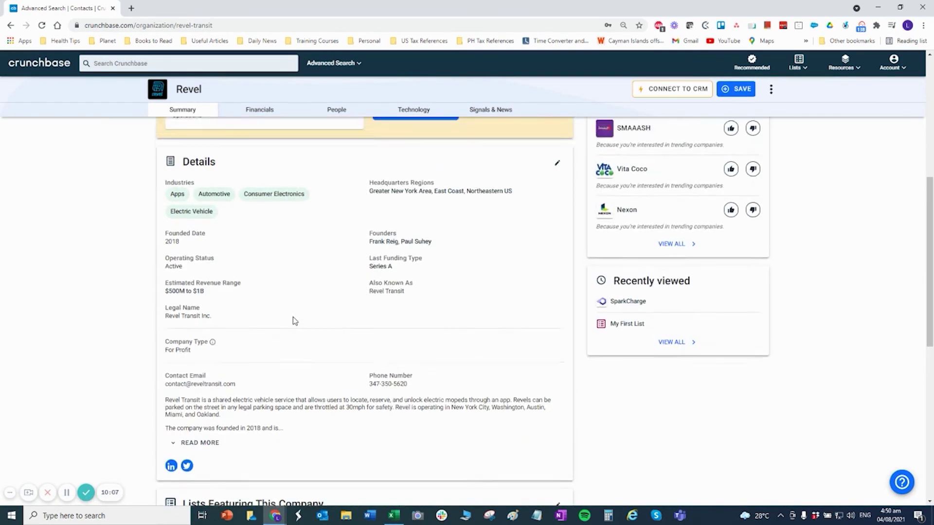
scroll(294, 321, up, 3)
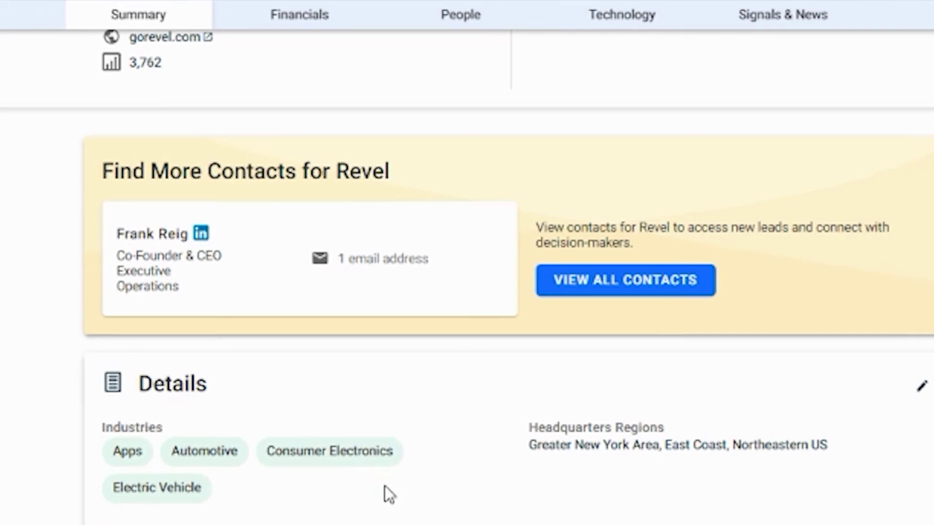
scroll(292, 340, down, 1)
scroll(291, 342, down, 2)
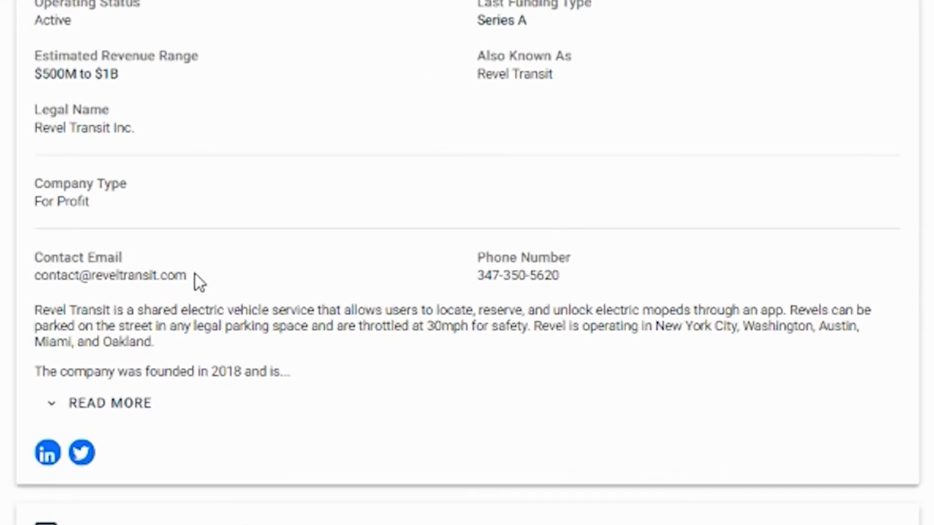
drag(187, 275, 38, 279)
key(ctrl+c)
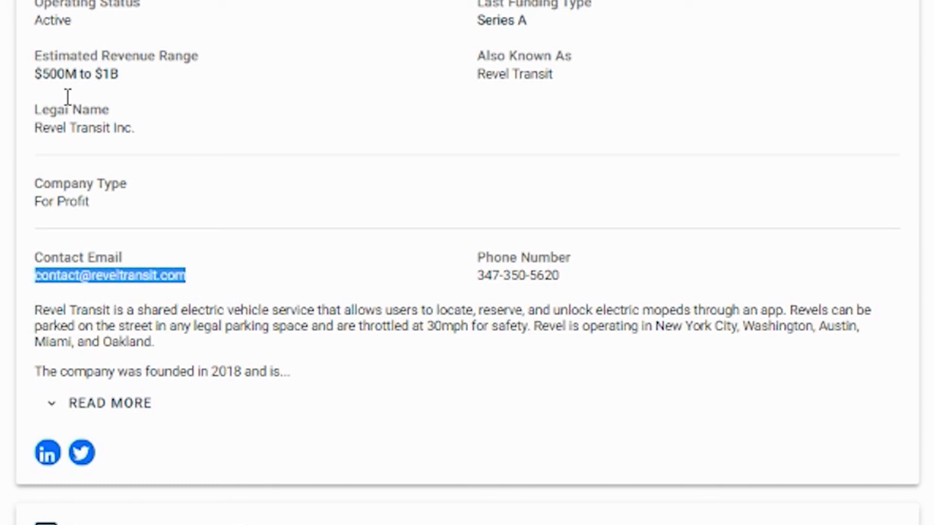
click(392, 515)
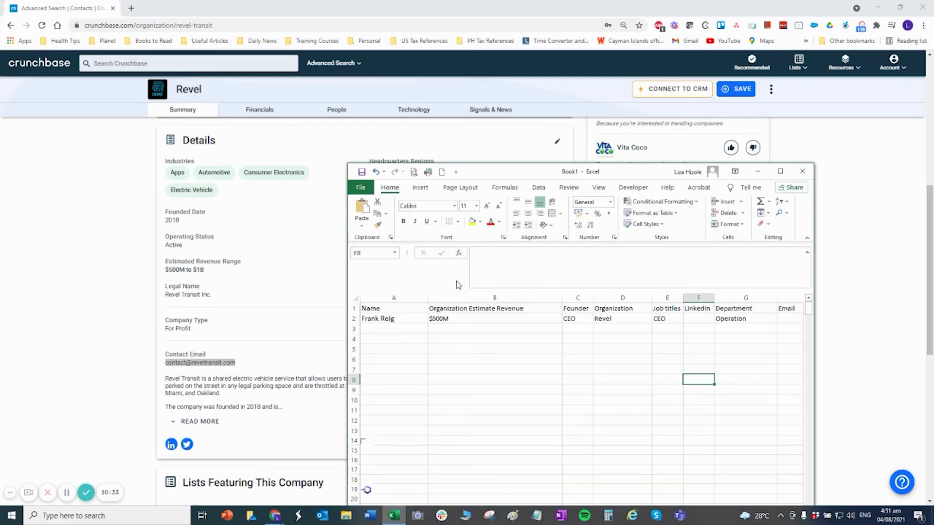
click(578, 297)
right_click(577, 299)
click(600, 381)
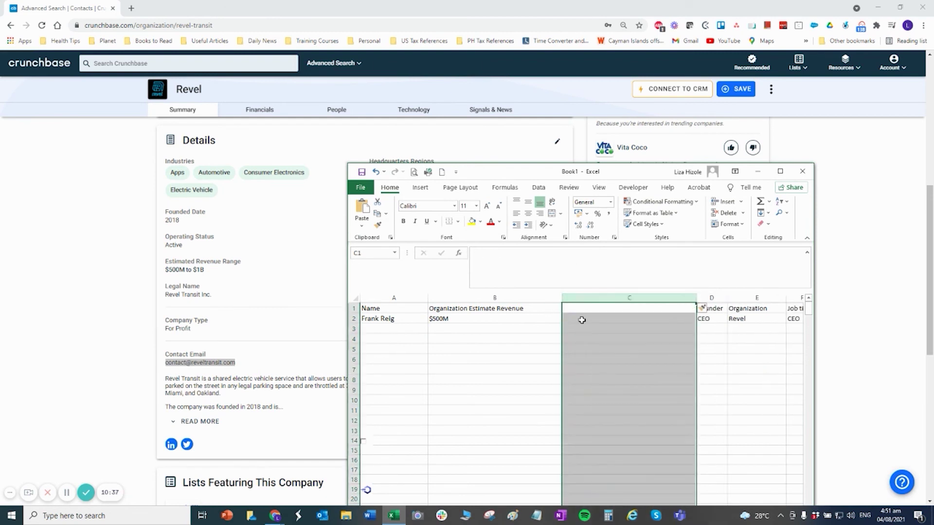
click(584, 308)
drag(696, 300, 626, 298)
text(Co)
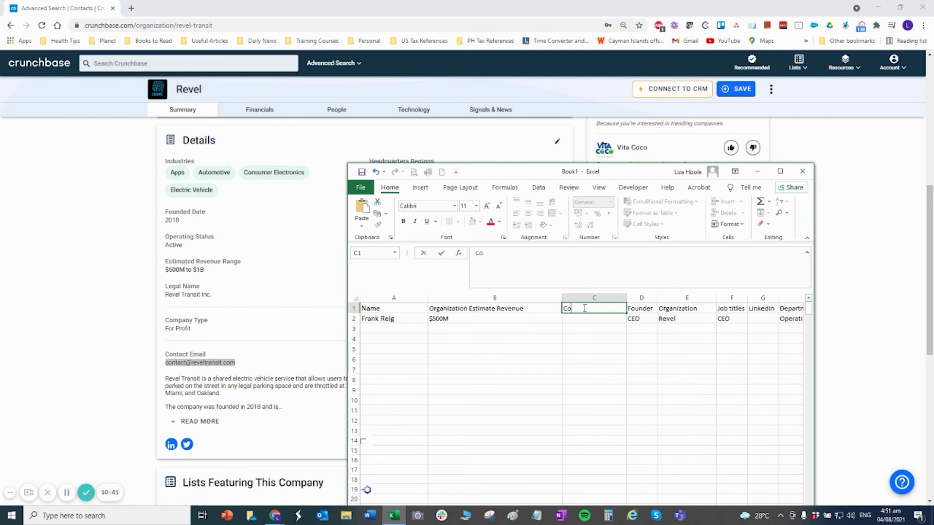
text(ntact Em)
key(BackSpace)
text(mi)
text(ail)
key(Return)
key(ctrl+v)
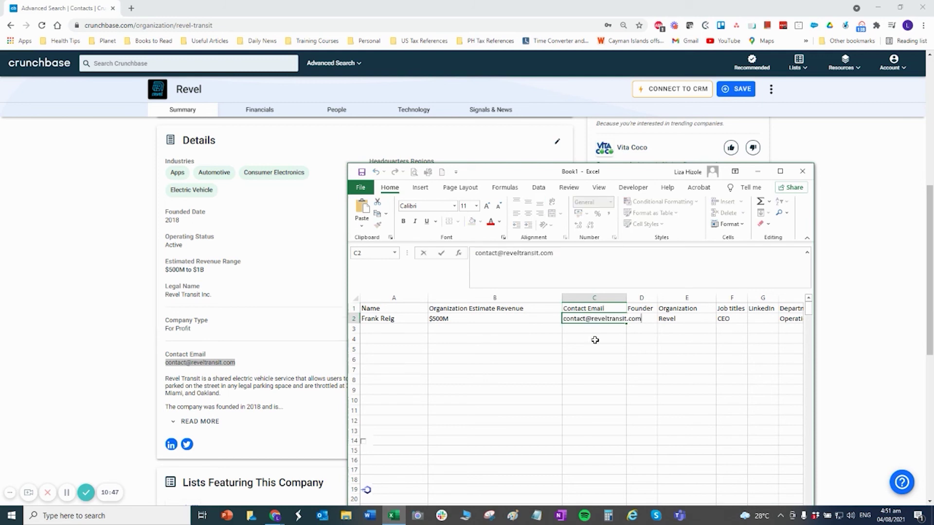
right_click(641, 299)
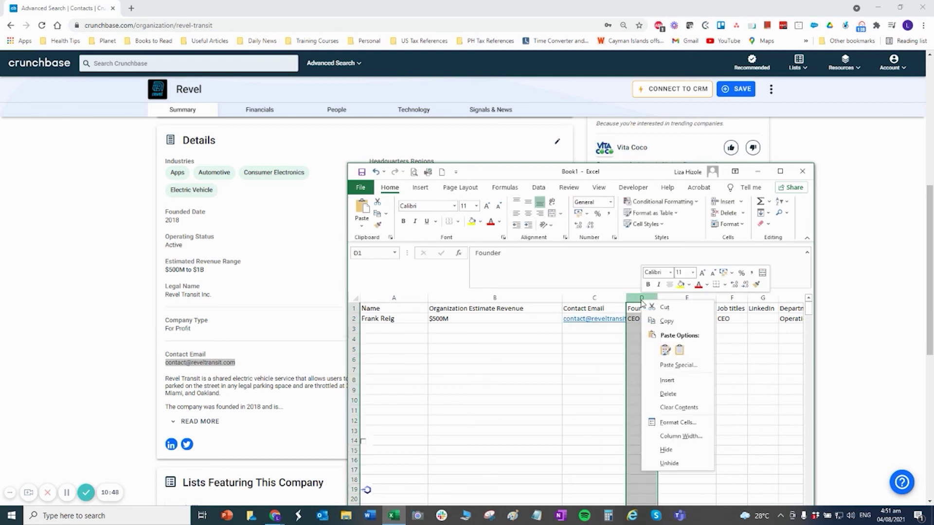
click(667, 380)
click(649, 306)
text(Phone)
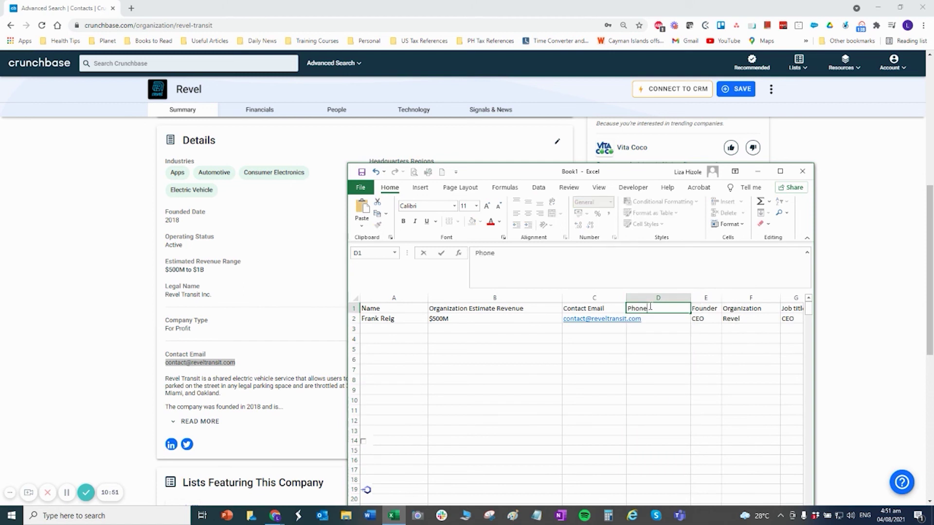
key(Return)
drag(612, 172, 605, 396)
drag(422, 368, 369, 363)
key(ctrl+c)
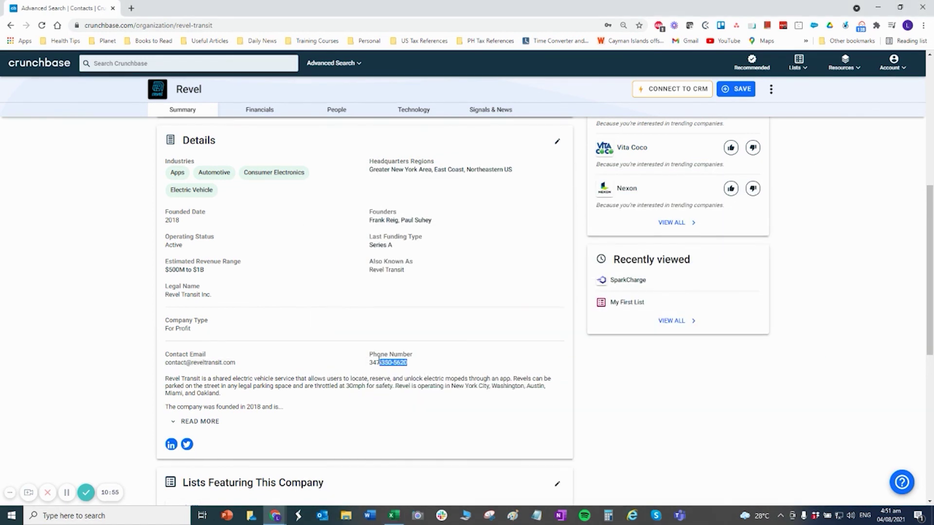
click(394, 515)
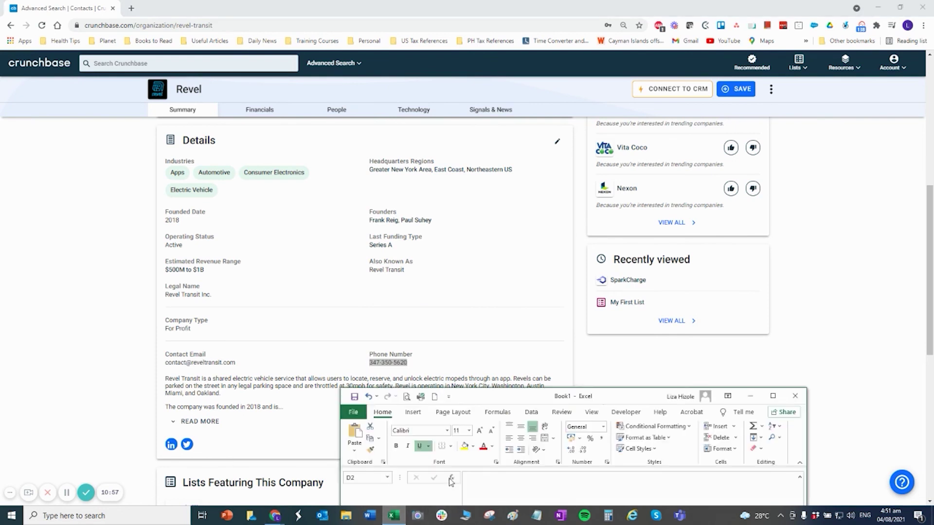
drag(605, 398, 561, 144)
key(ctrl+v)
click(606, 321)
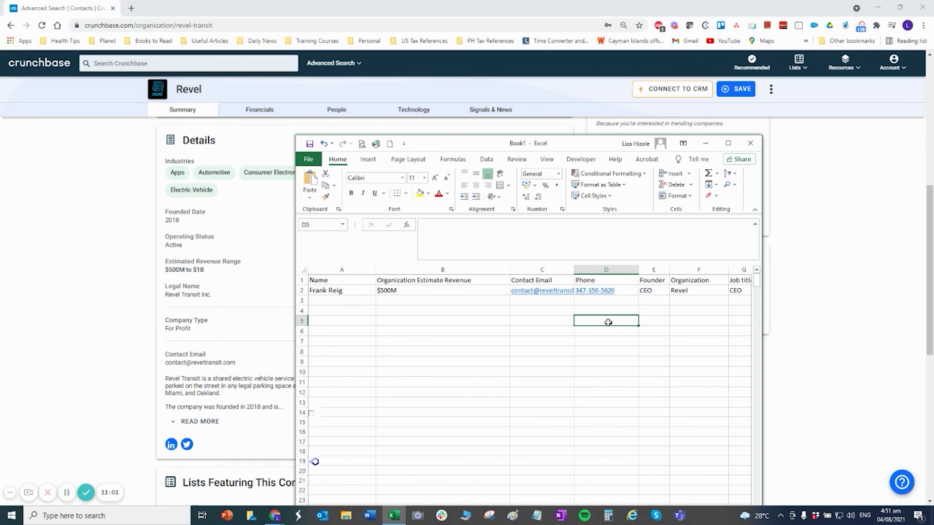
Drag column C wider until Revel's full email shows, then reselect C2 to check it.
drag(574, 269, 603, 269)
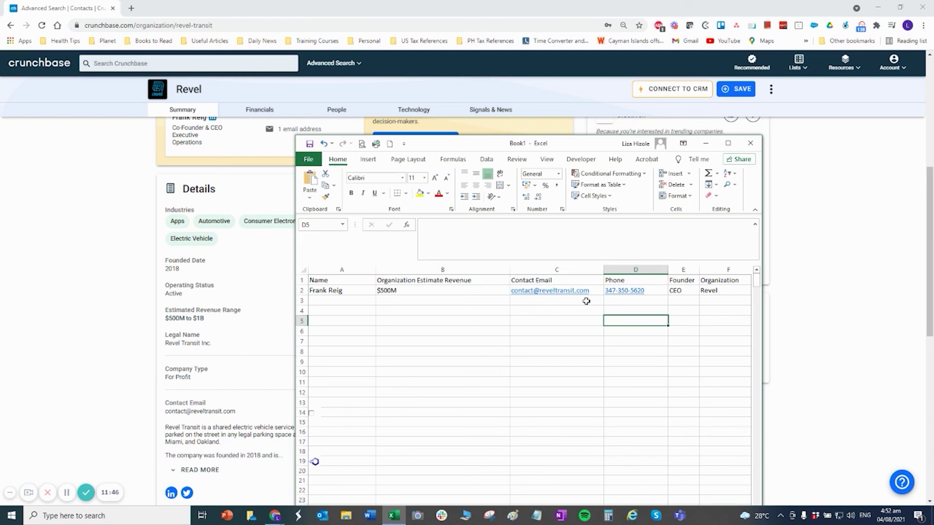
click(564, 301)
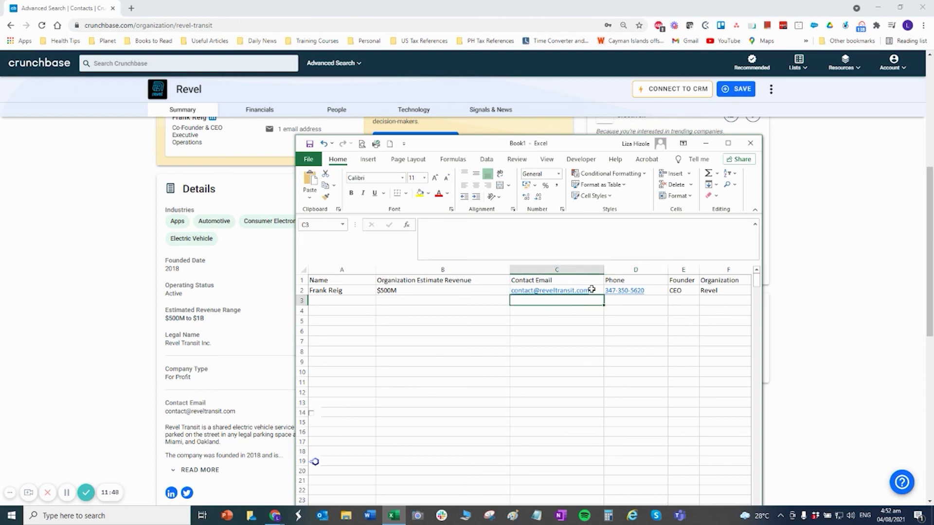
key(Up)
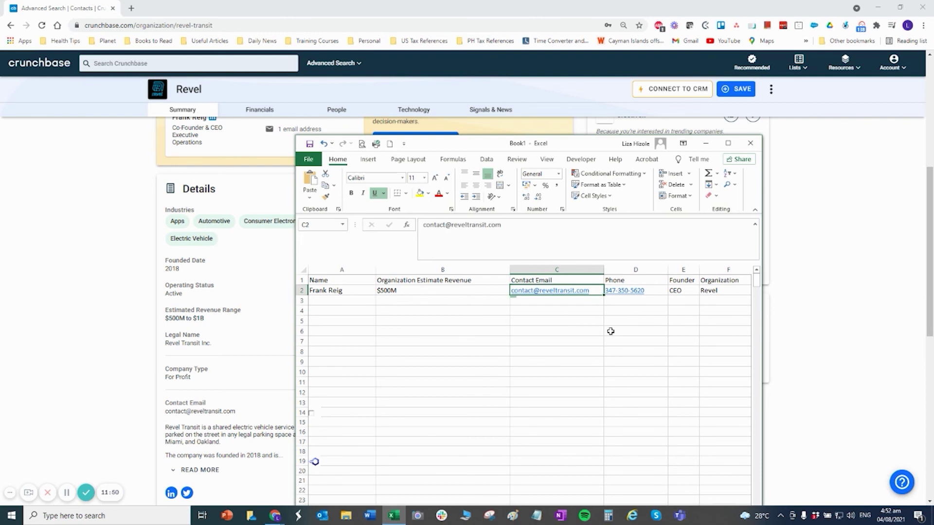